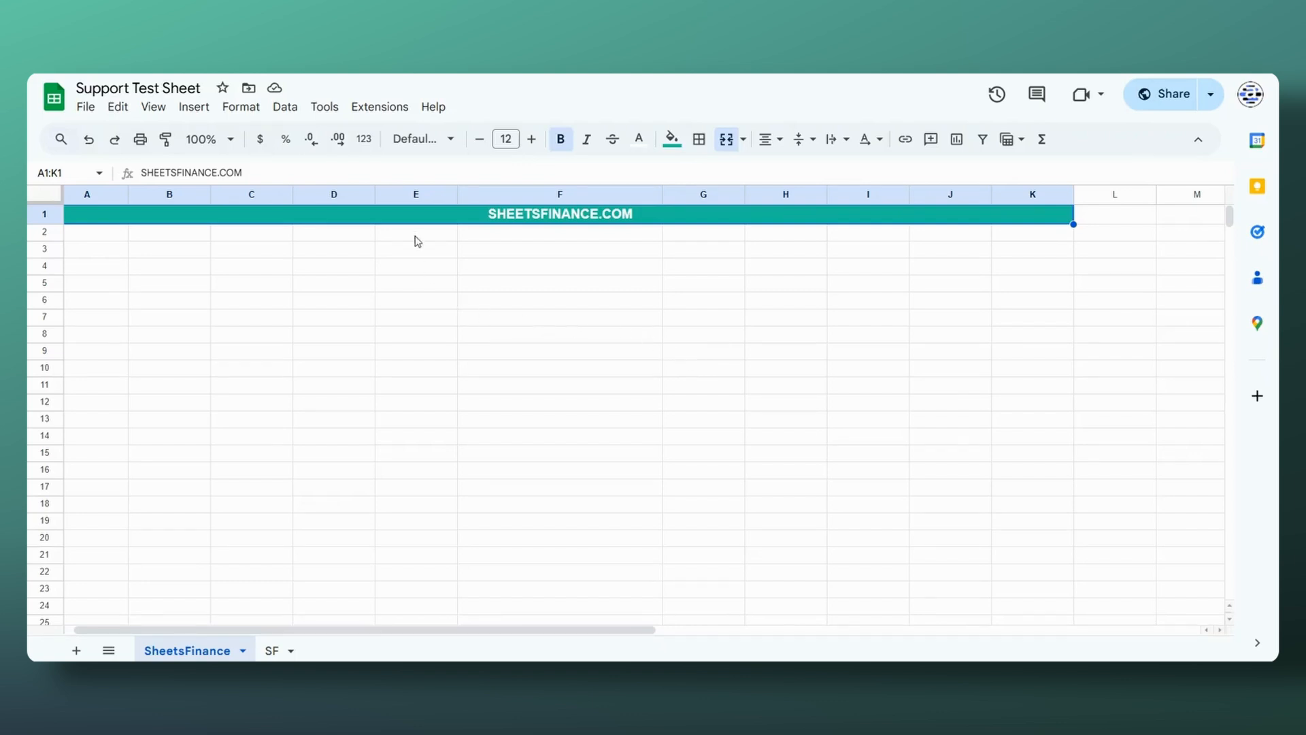
Open the SheetsFinance Function Generator and choose the News function.
left_click(378, 116)
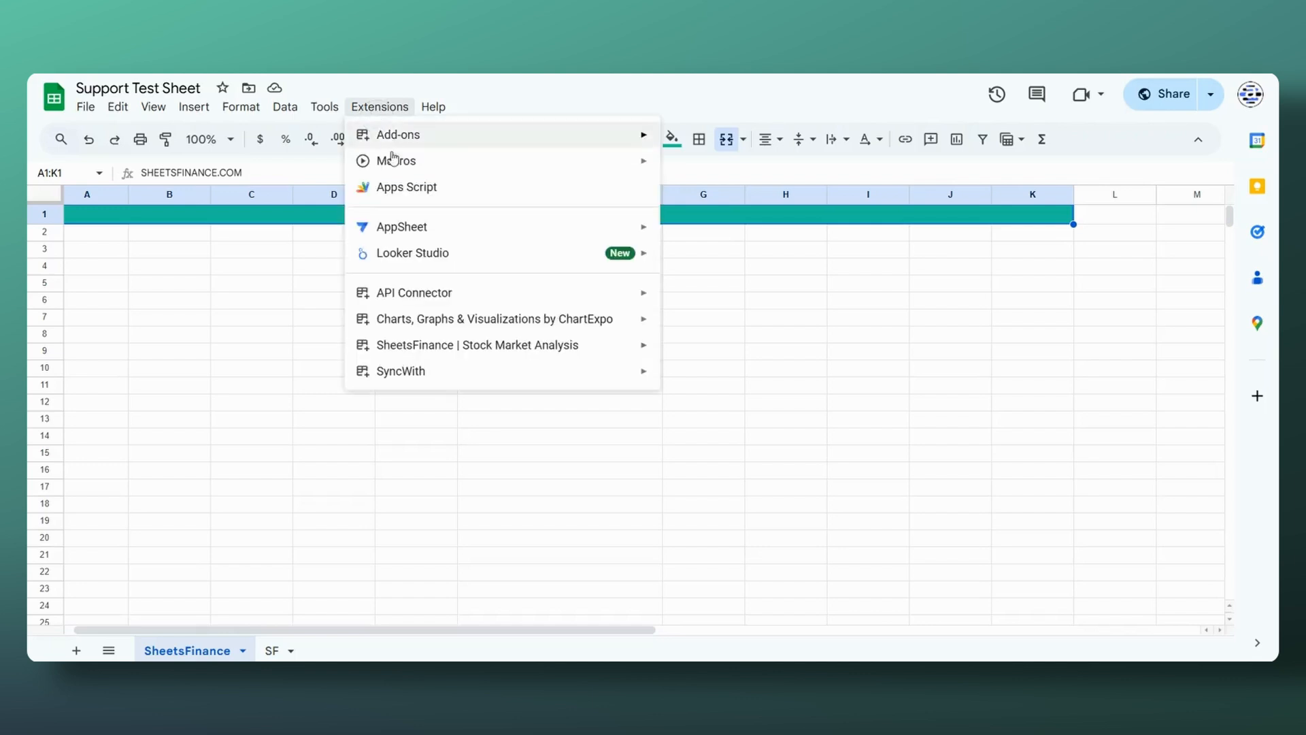
mouse_move(462, 347)
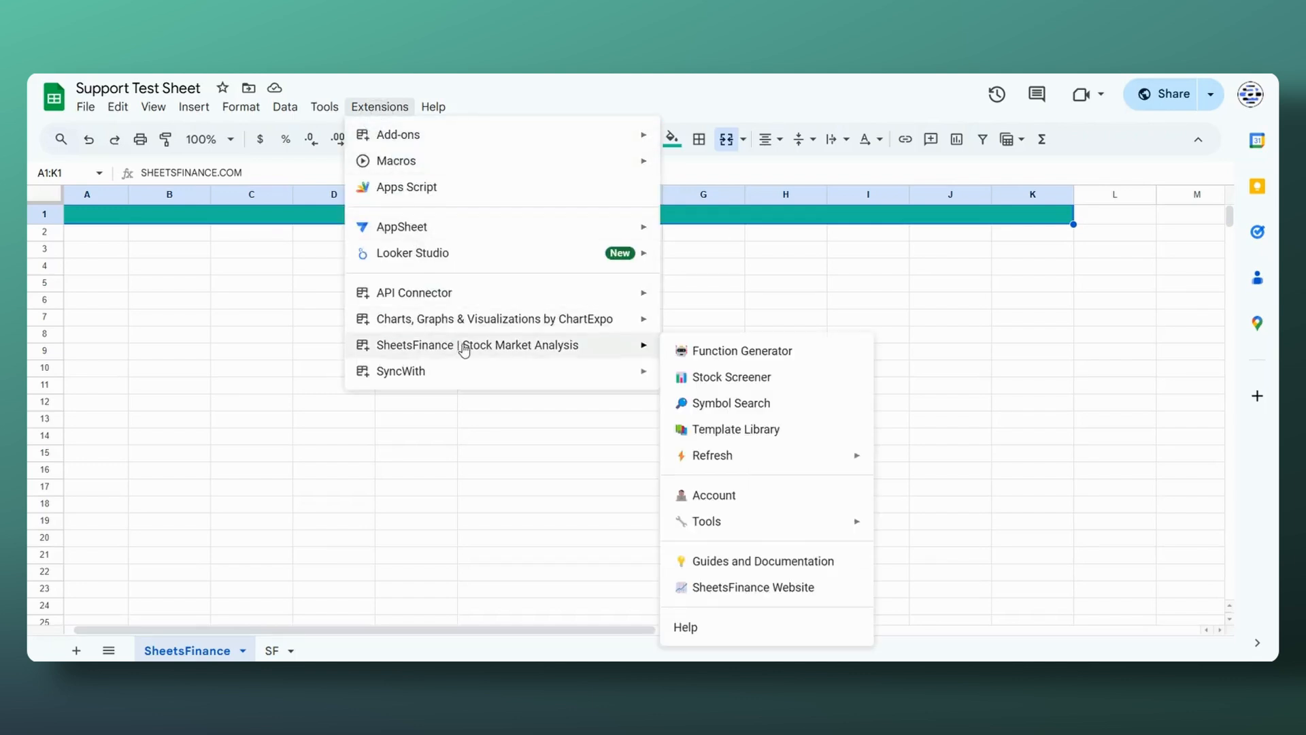
left_click(735, 359)
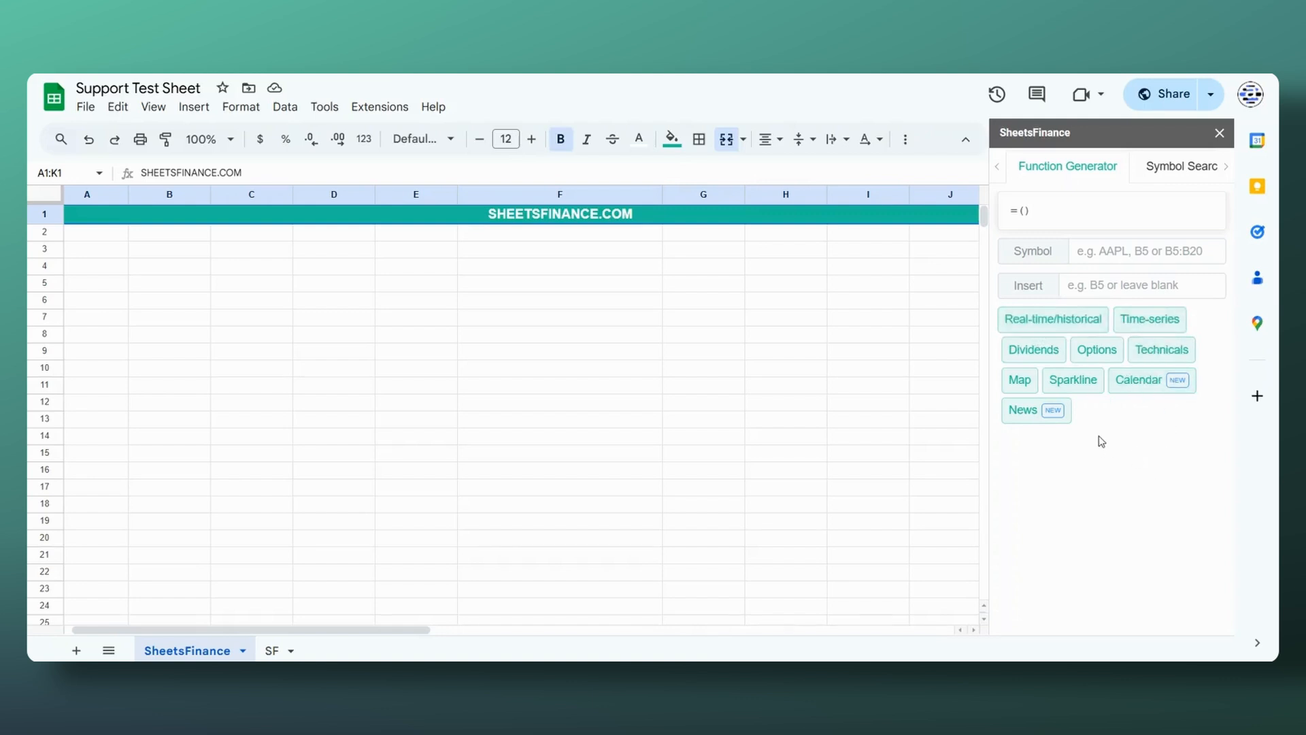
left_click(1031, 417)
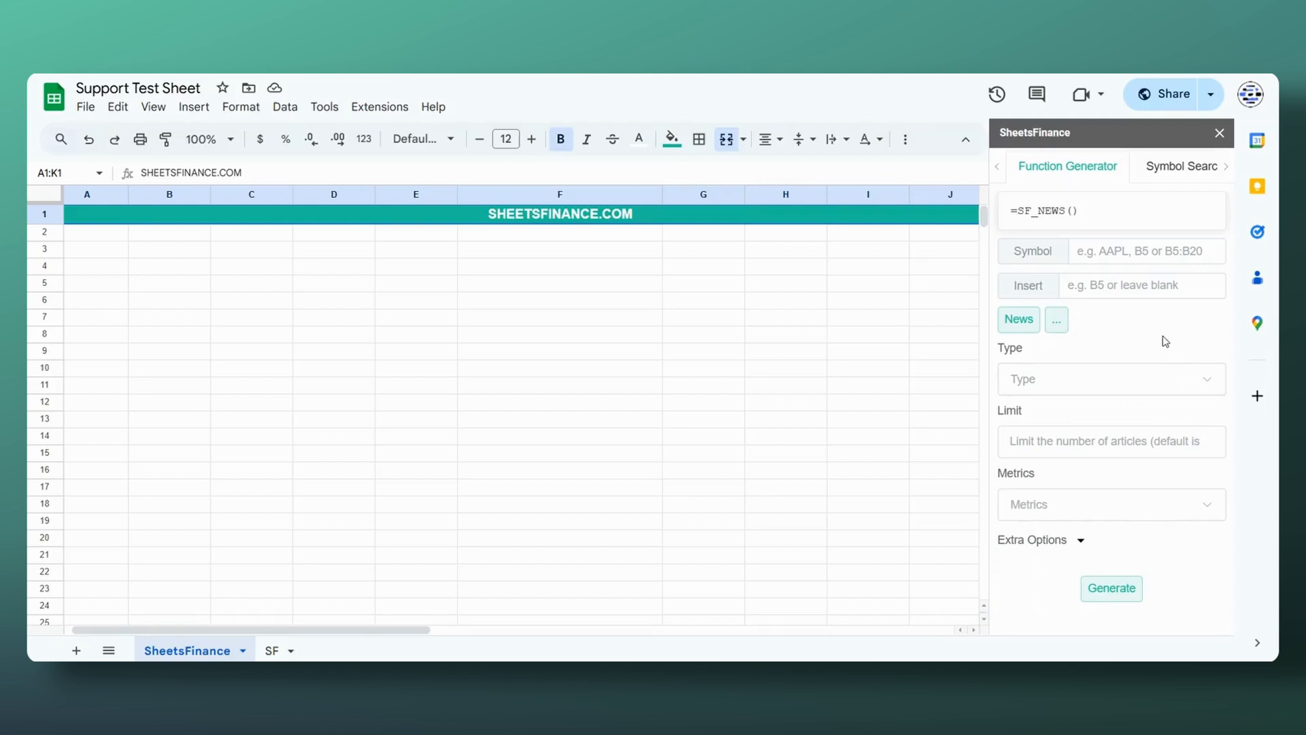
left_click(1117, 251)
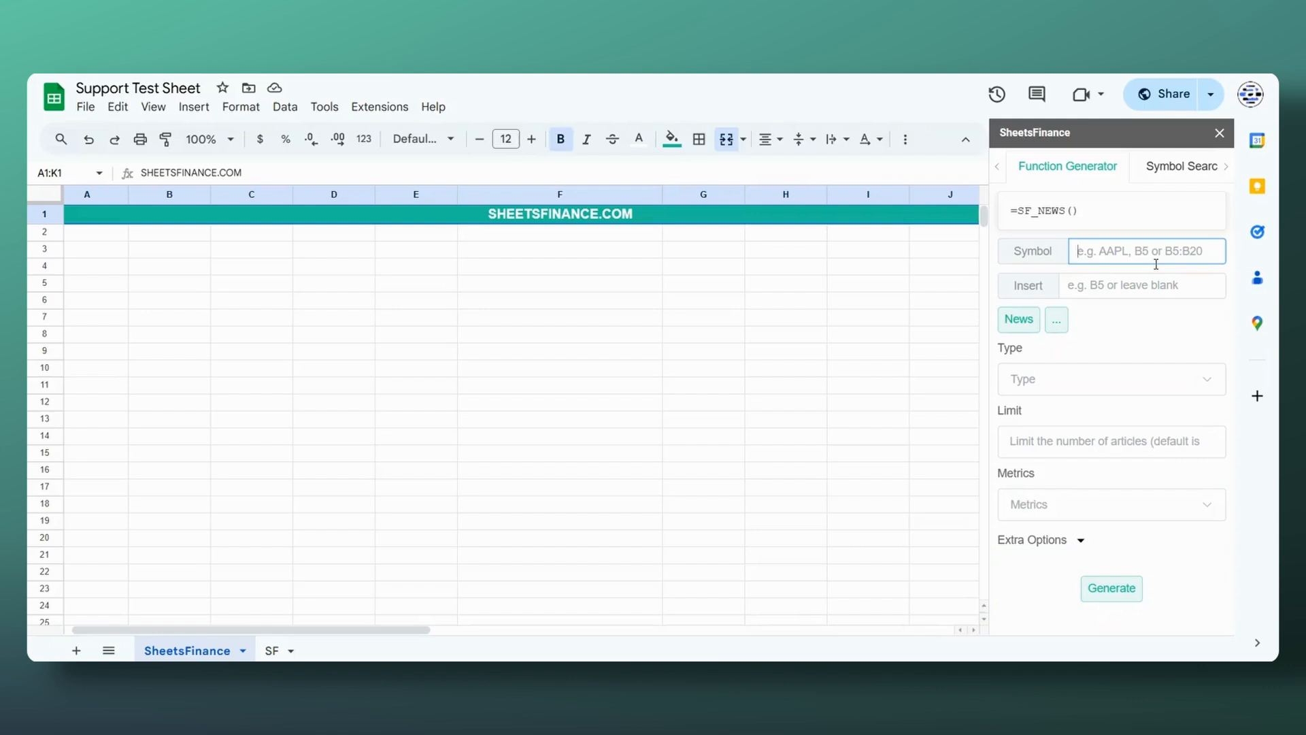
type("AAPL")
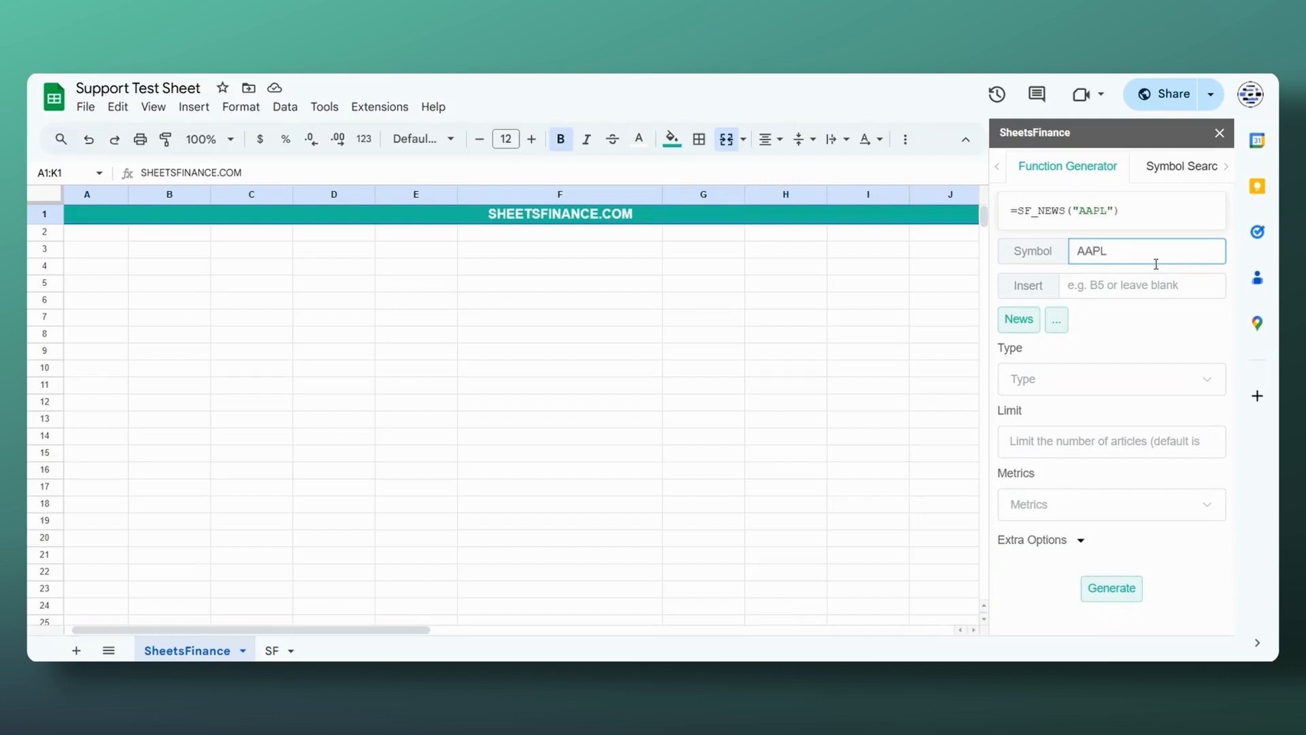
left_click(1124, 338)
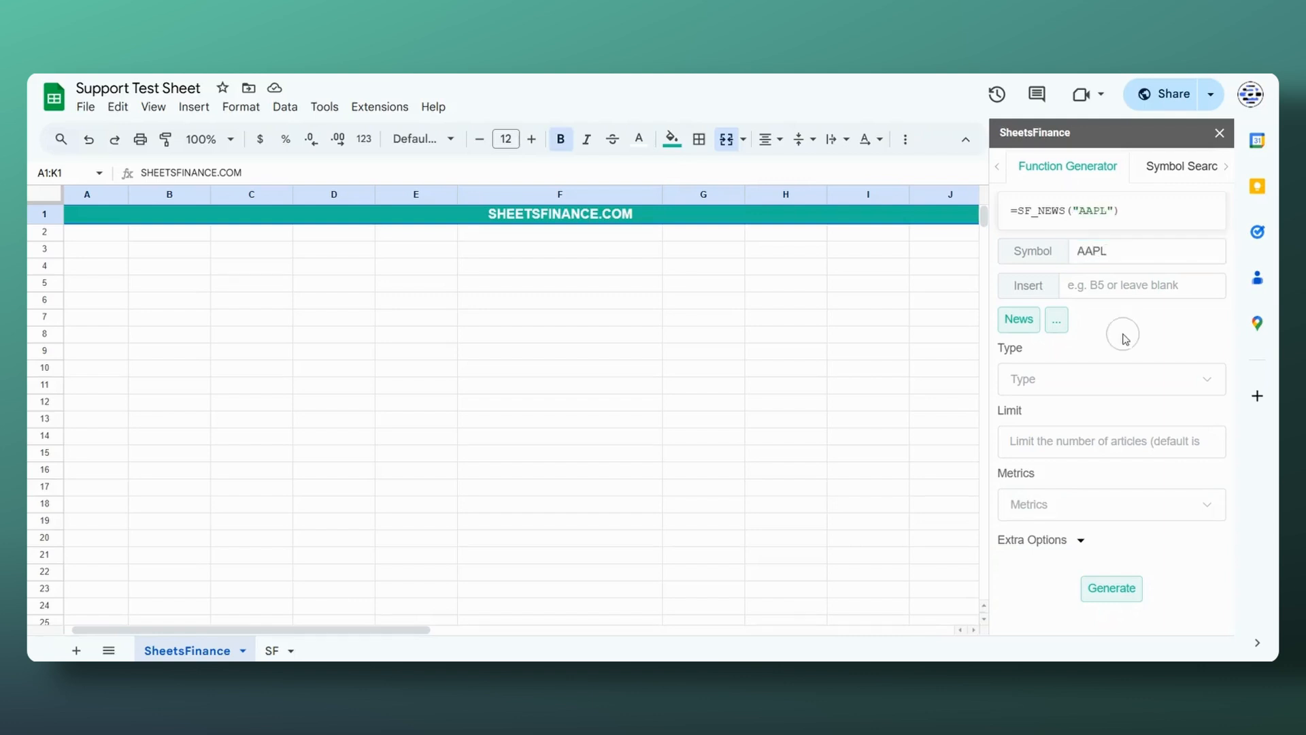
left_click(1123, 253)
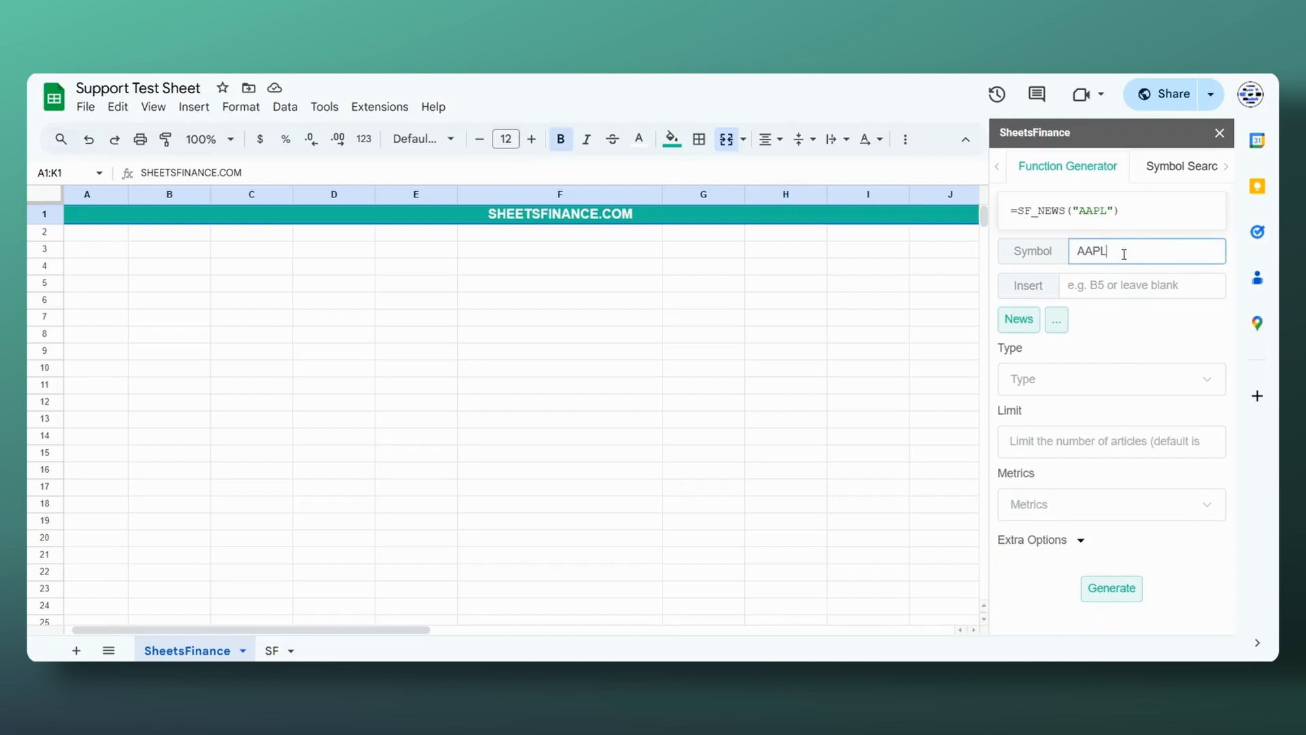
left_click_drag(1124, 253, 1060, 250)
key("BackSpace")
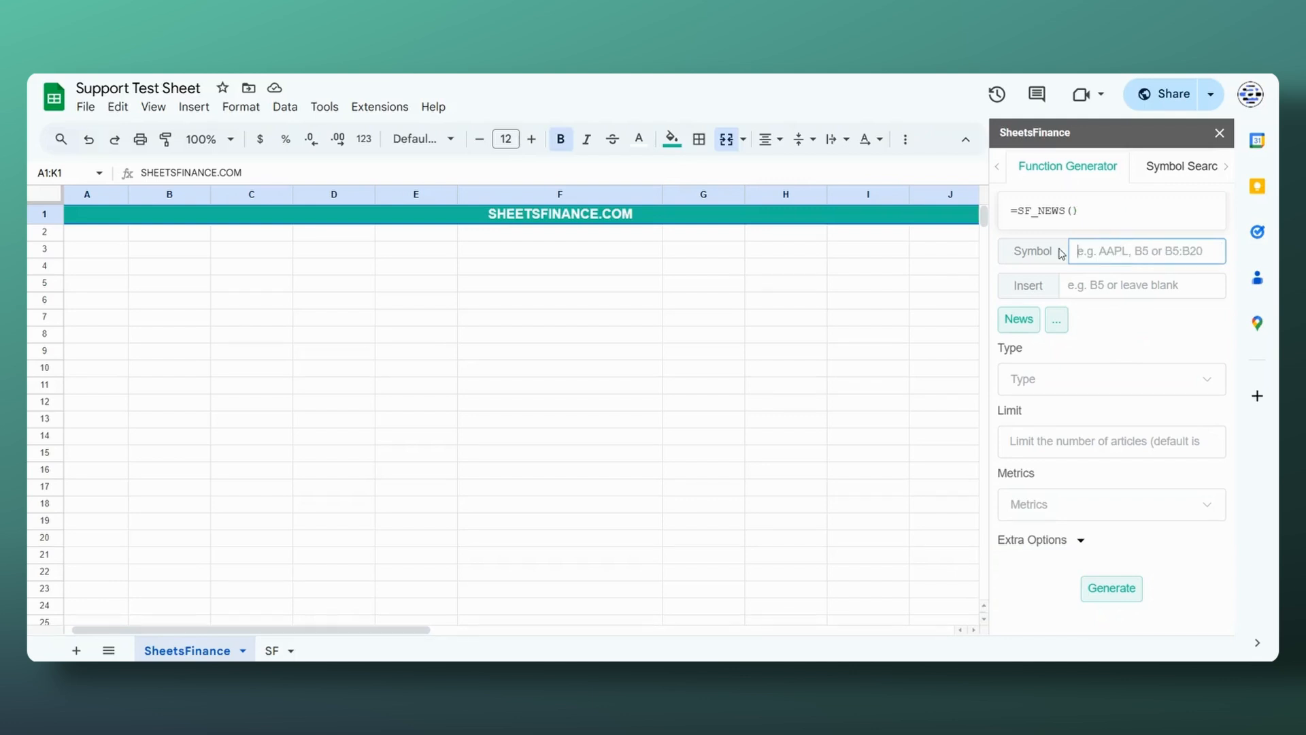
Enter the ticker symbols AAPL, META and NVDA in cells B3 to B5.
left_click(173, 252)
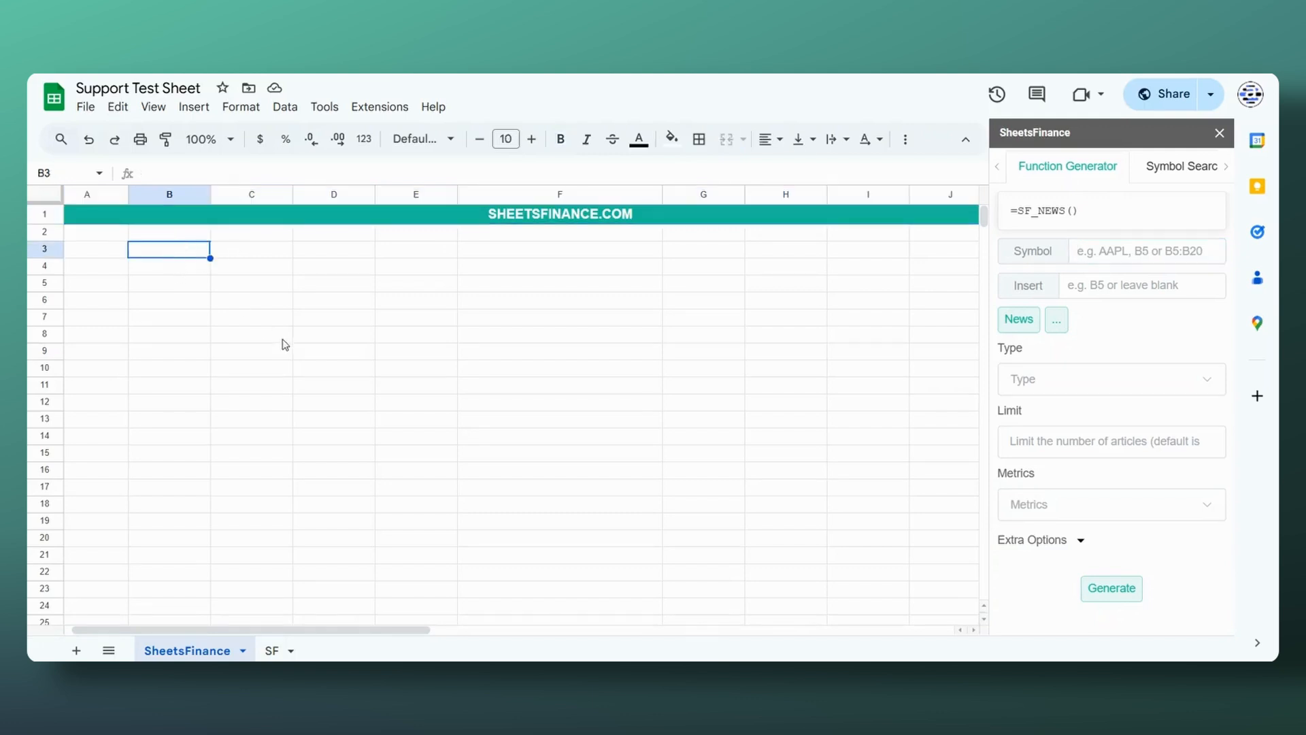
type("AAPL")
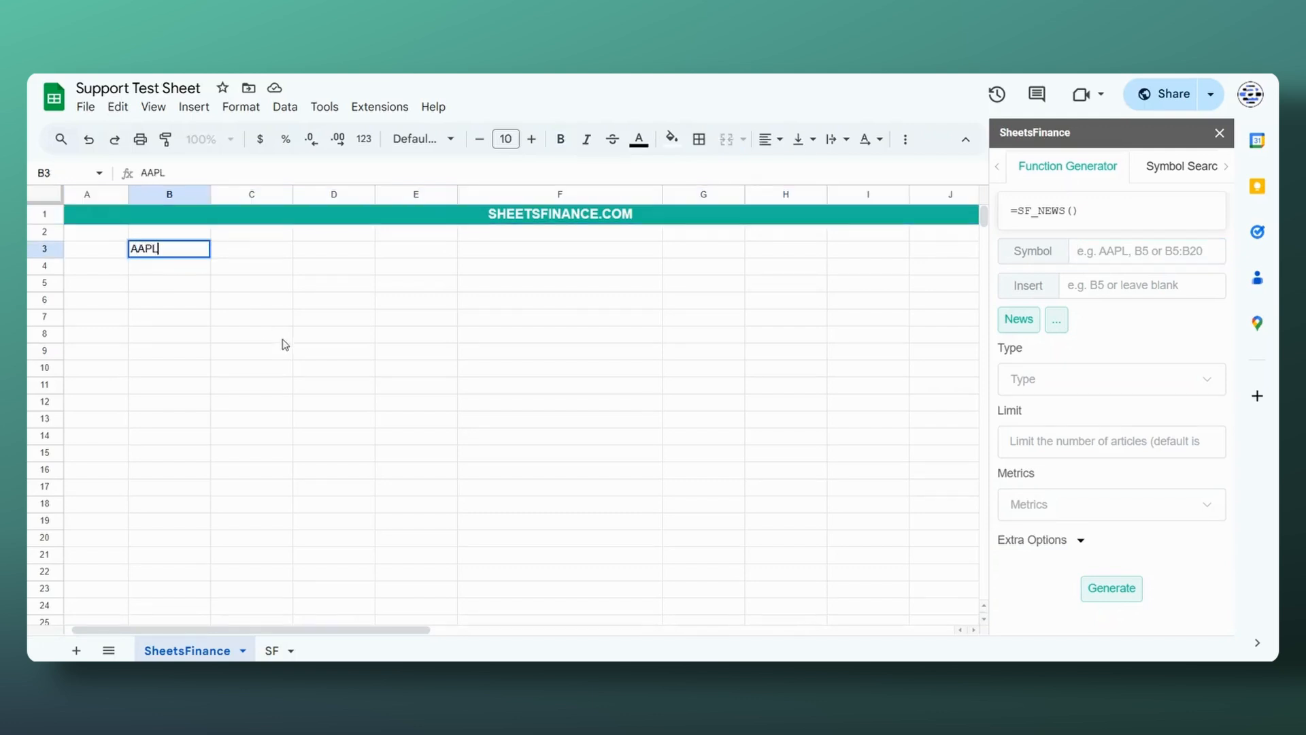
key("Return")
type("META")
key("Return")
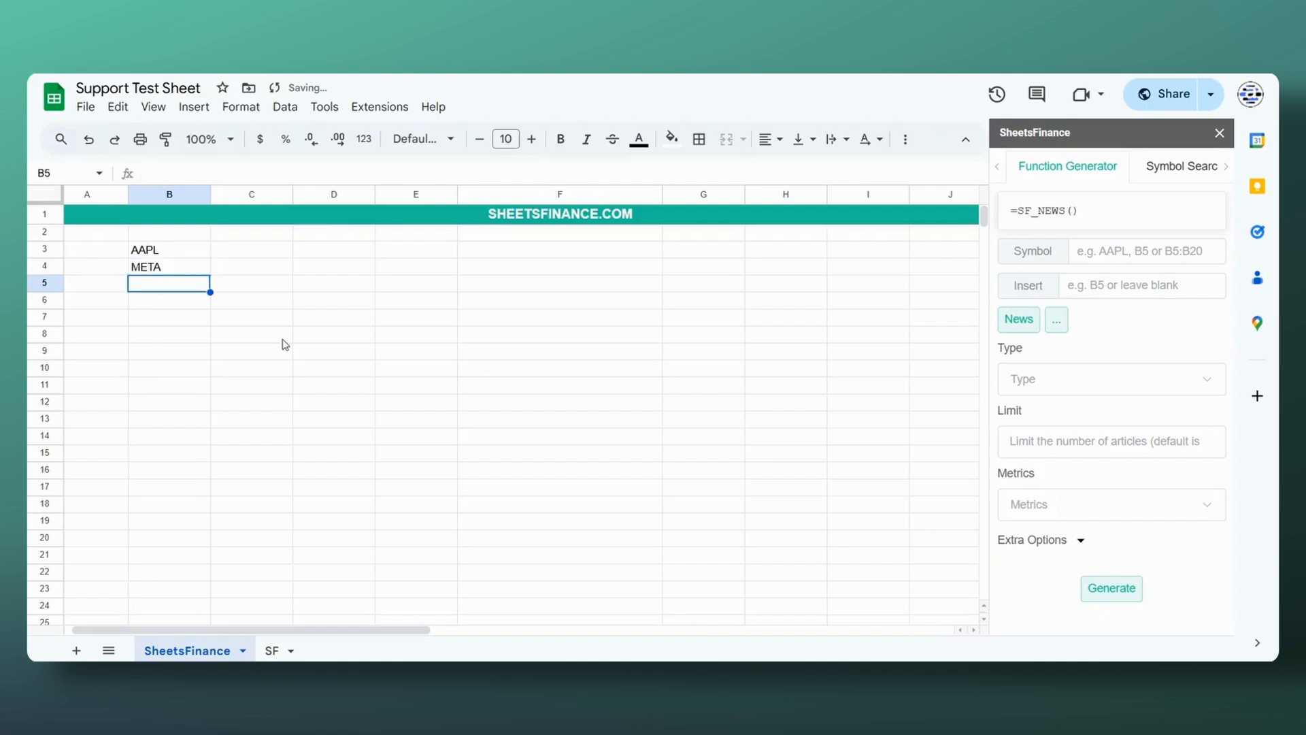
type("NVDA")
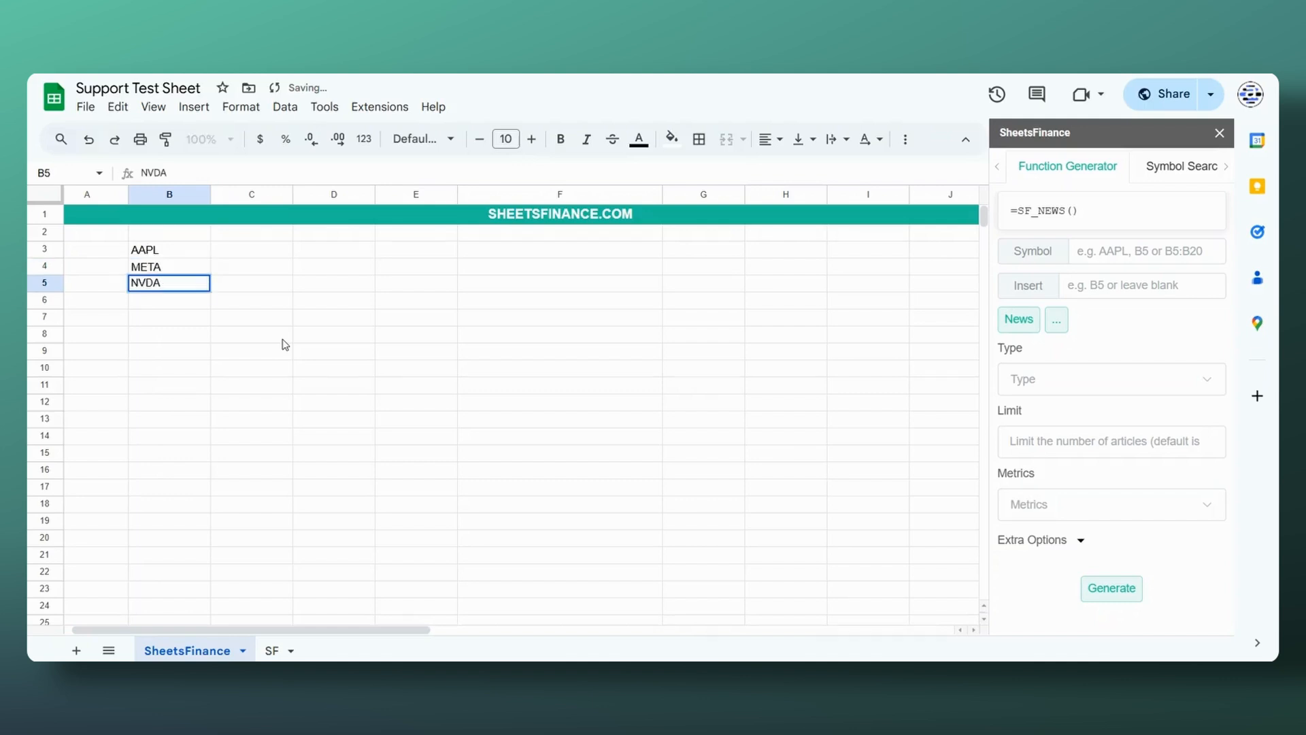
key("Return")
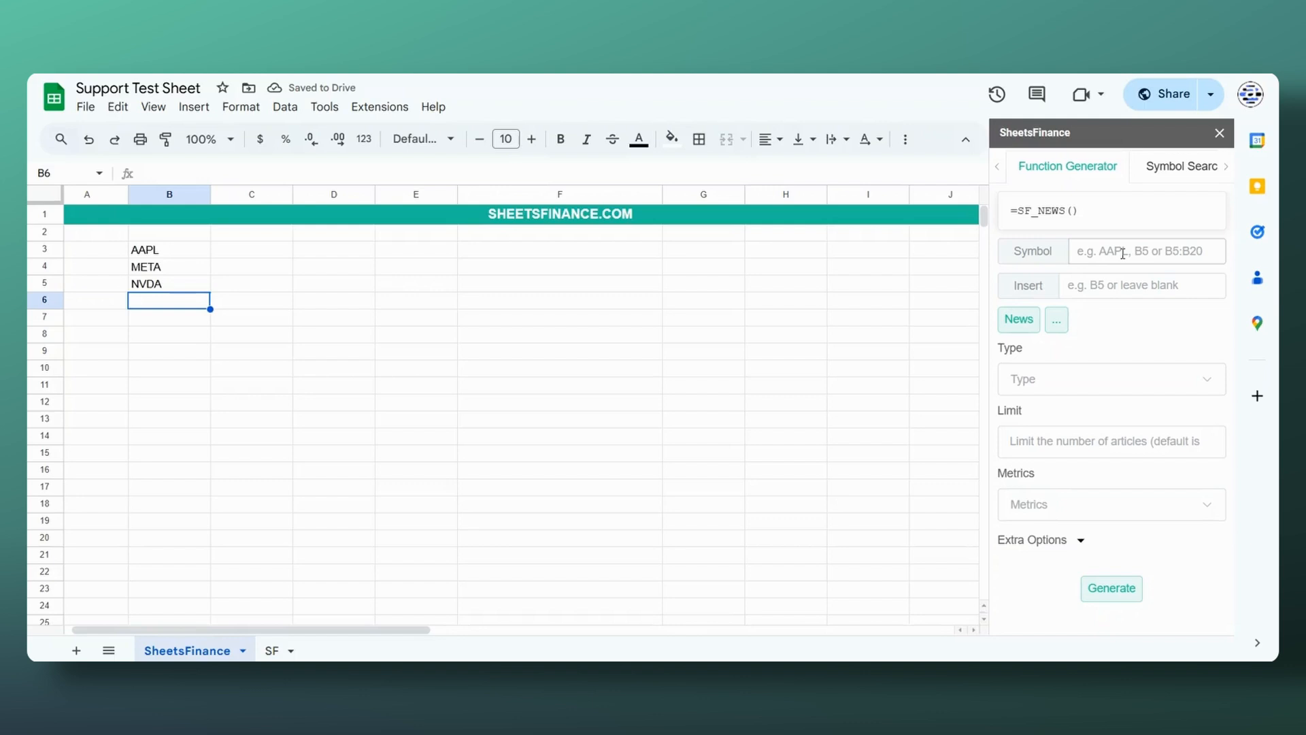
Set the news function's symbol to the range B3:B5 and its type to Stocks.
left_click(1122, 253)
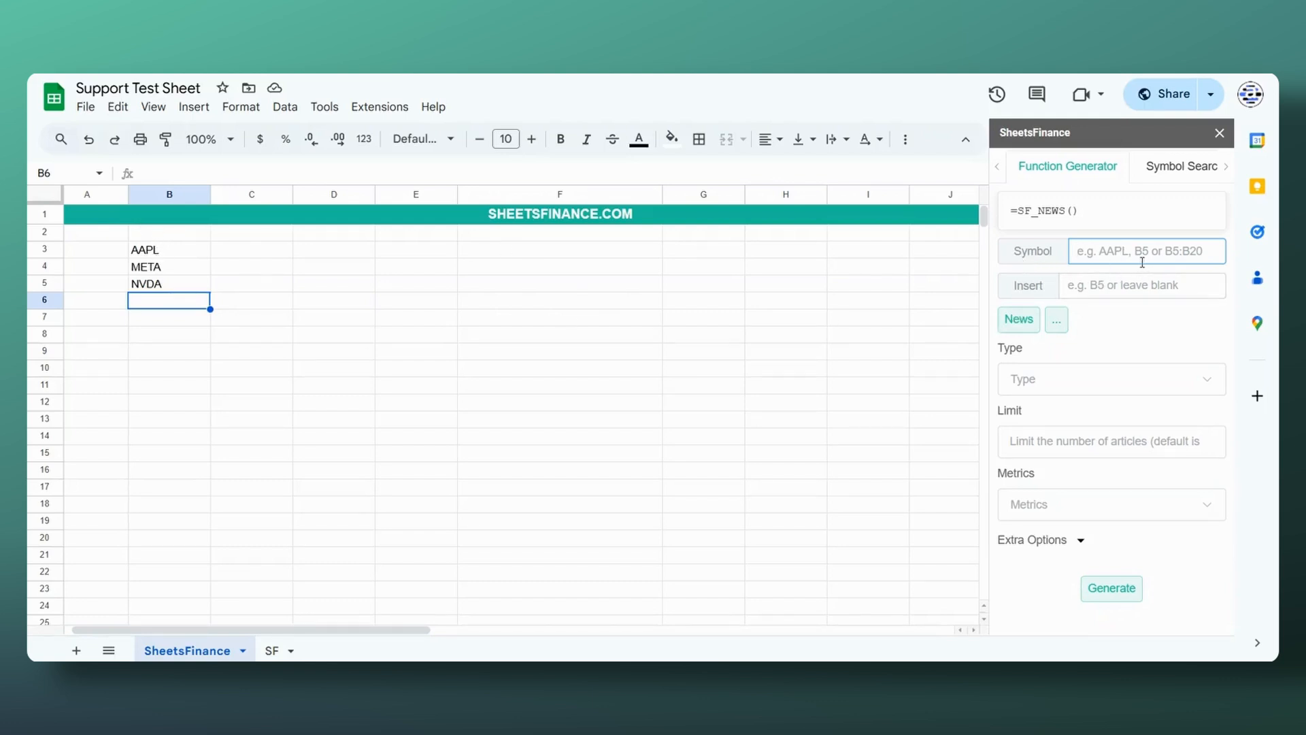
type("B3:B5")
left_click_drag(145, 253, 166, 289)
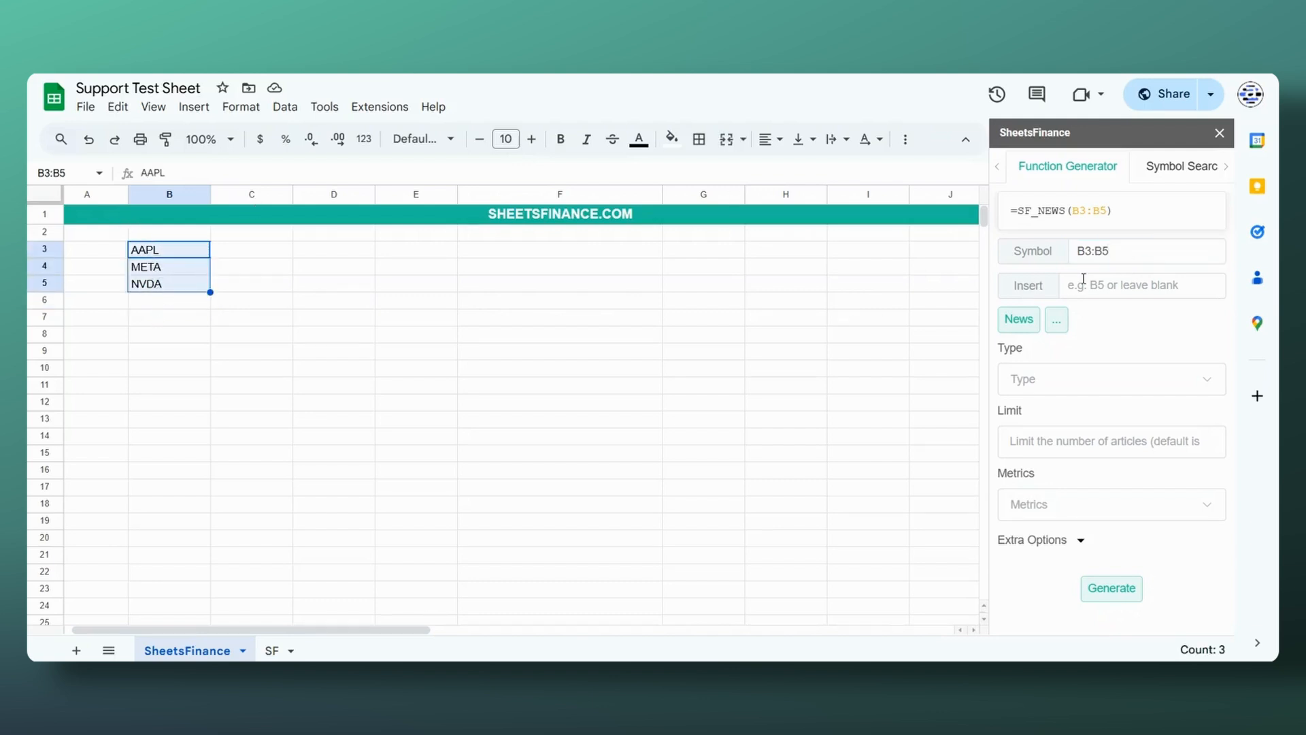
left_click(1159, 257)
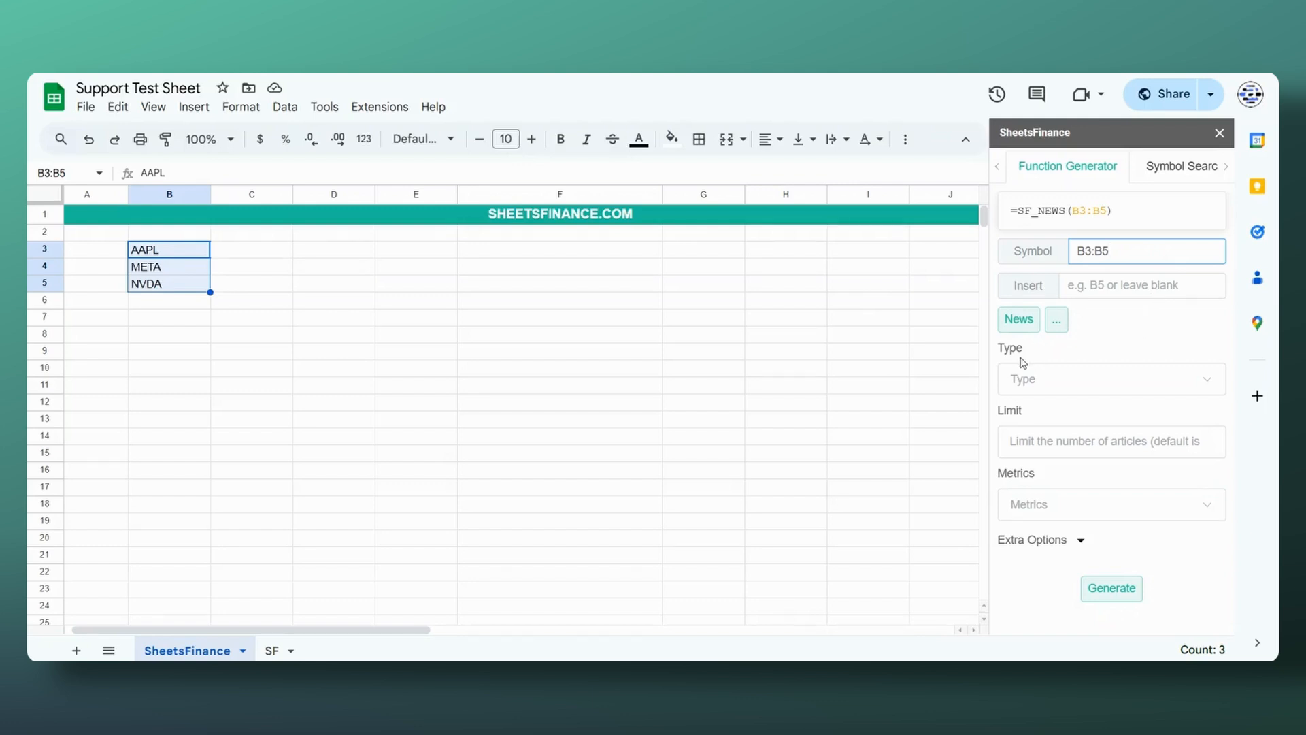
left_click(1206, 385)
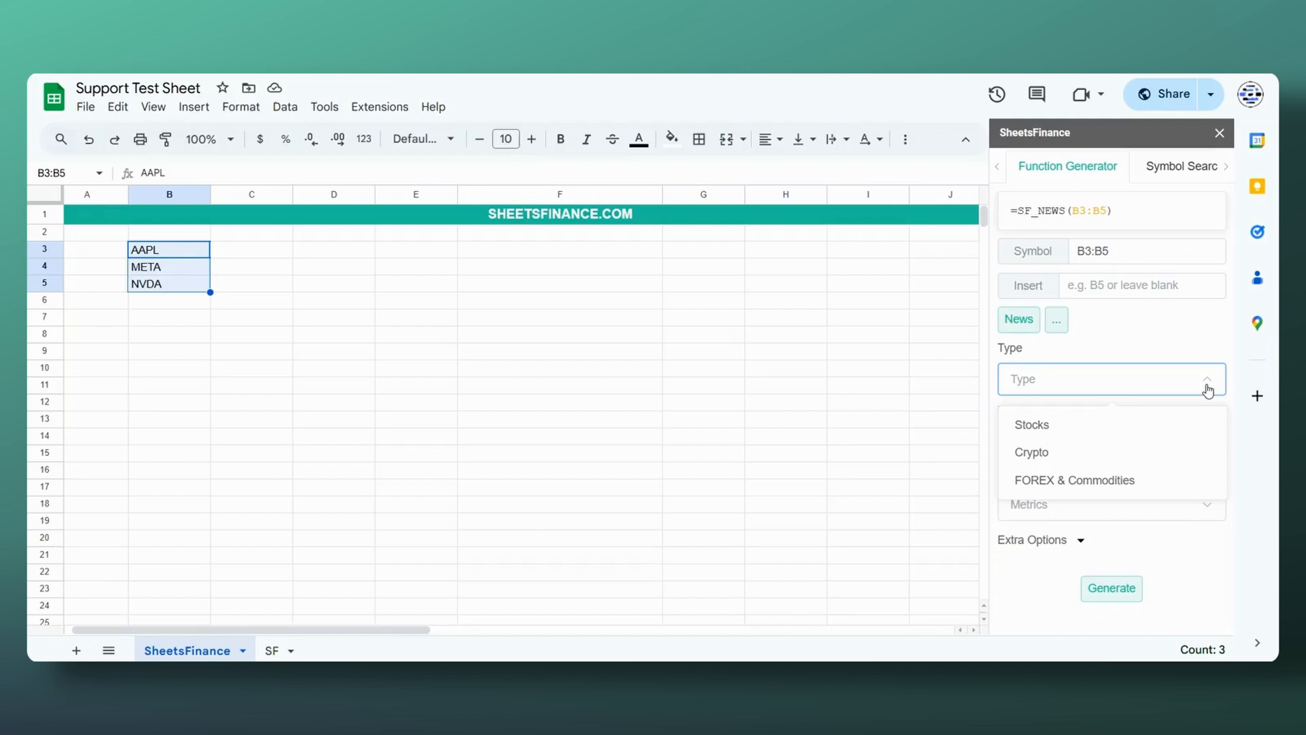
left_click(1108, 429)
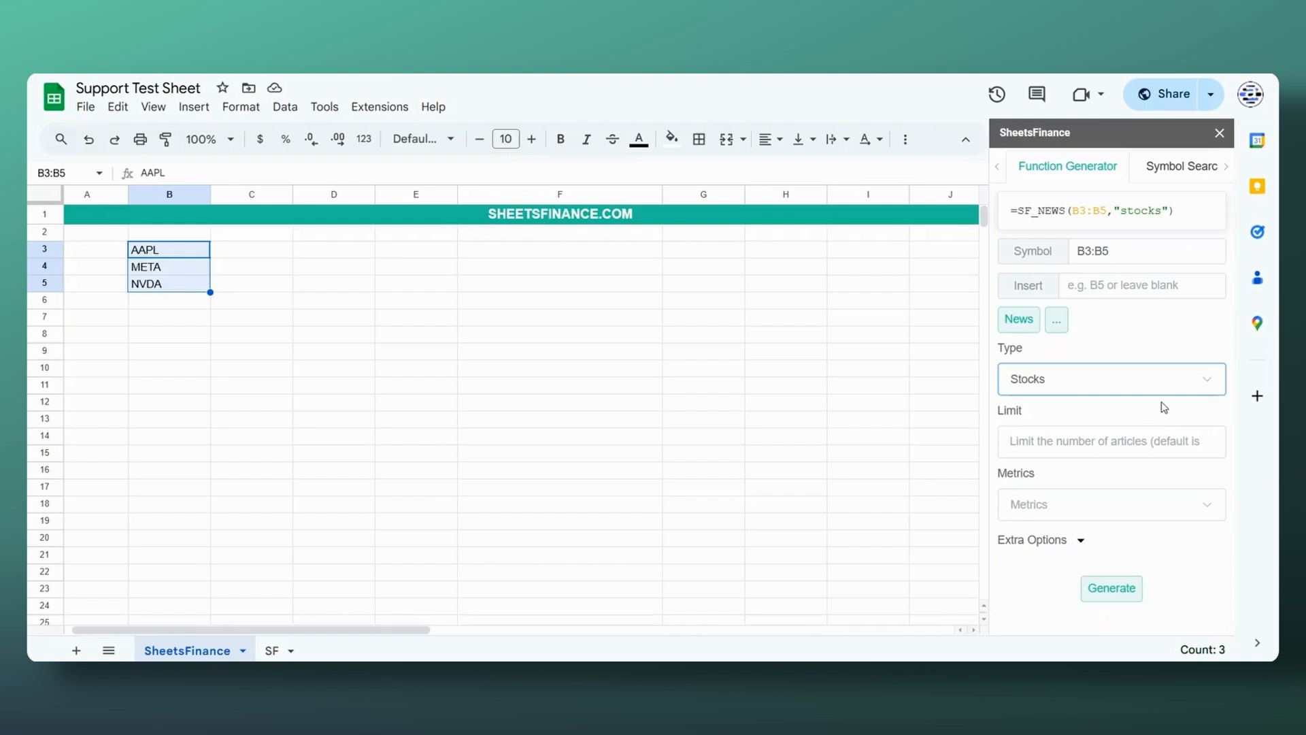
Limit the news function to 12 articles and set its metrics to All.
left_click(1086, 438)
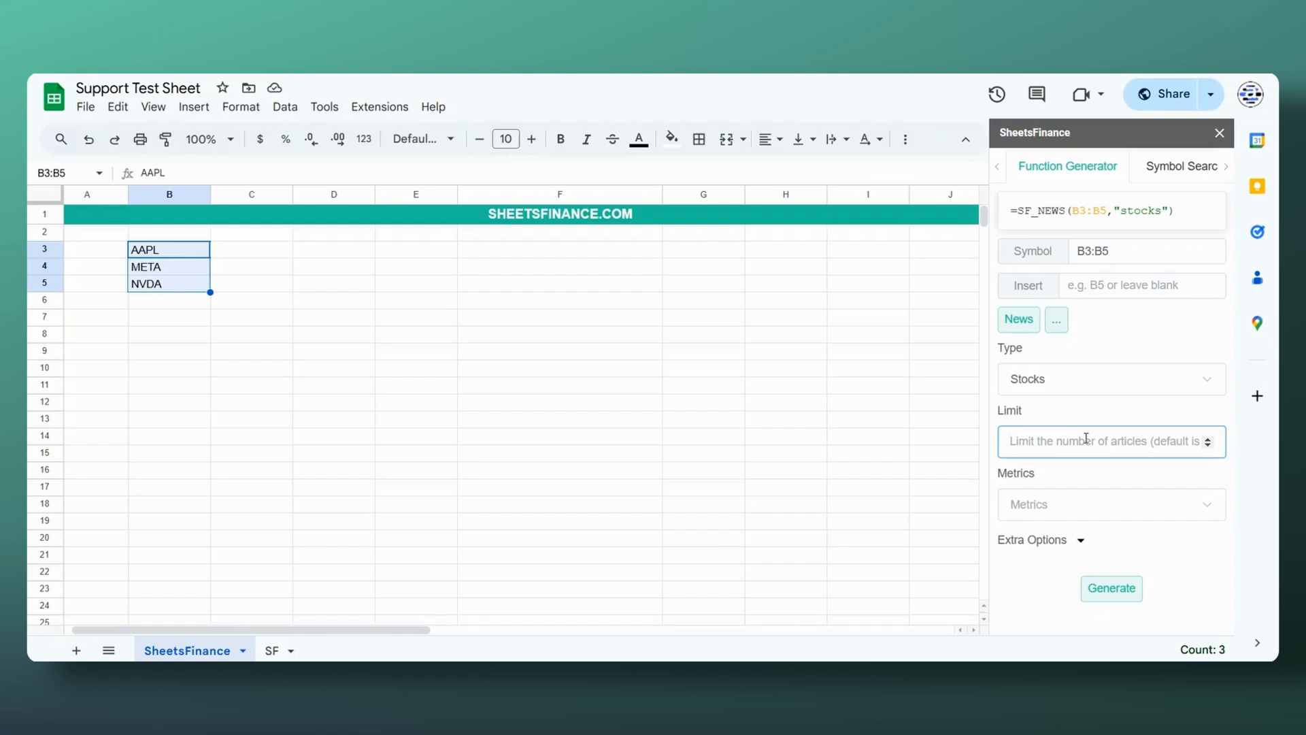
type("12")
left_click(1125, 407)
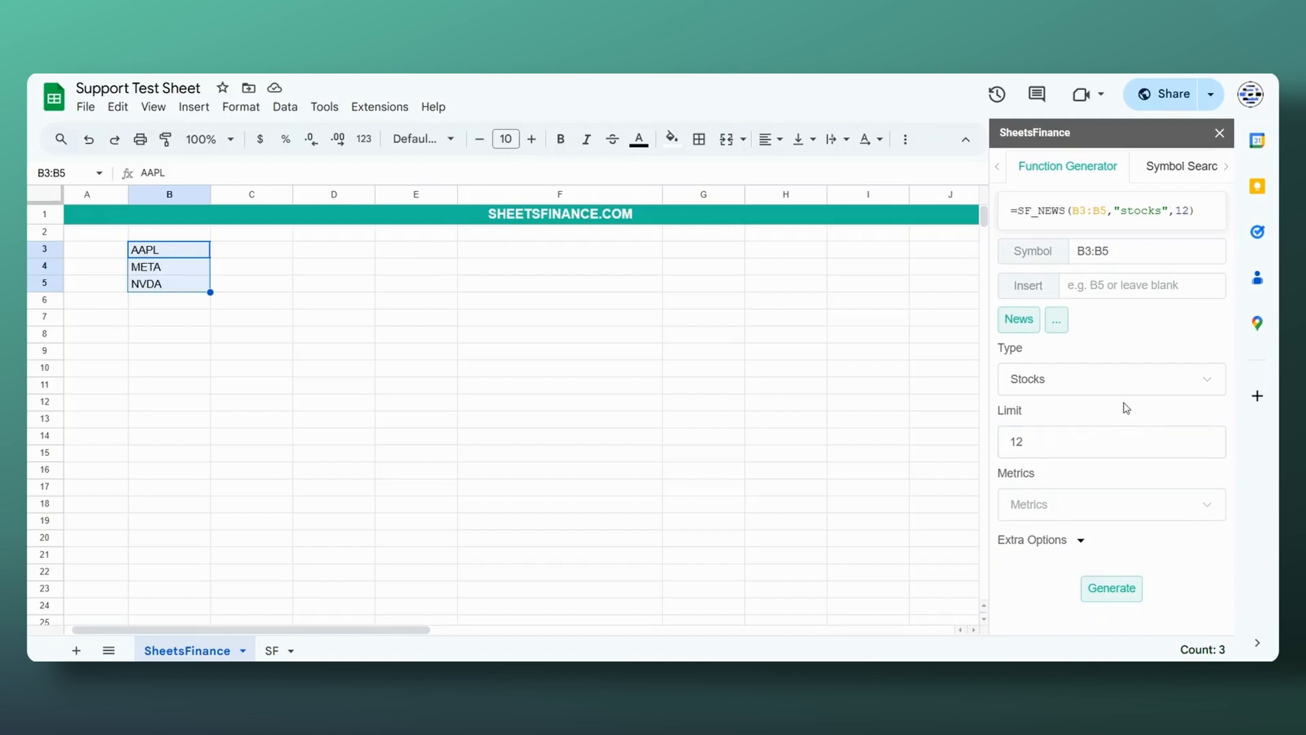
left_click(1094, 436)
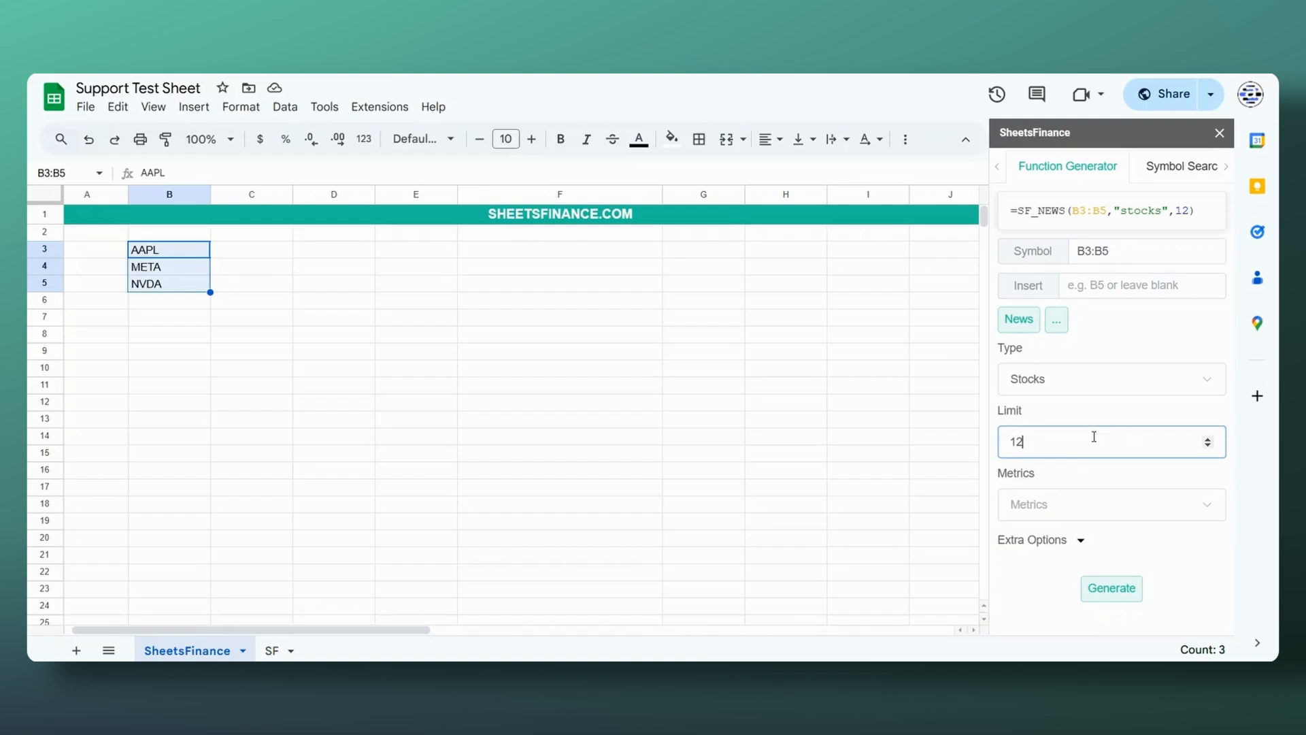
right_click(1121, 406)
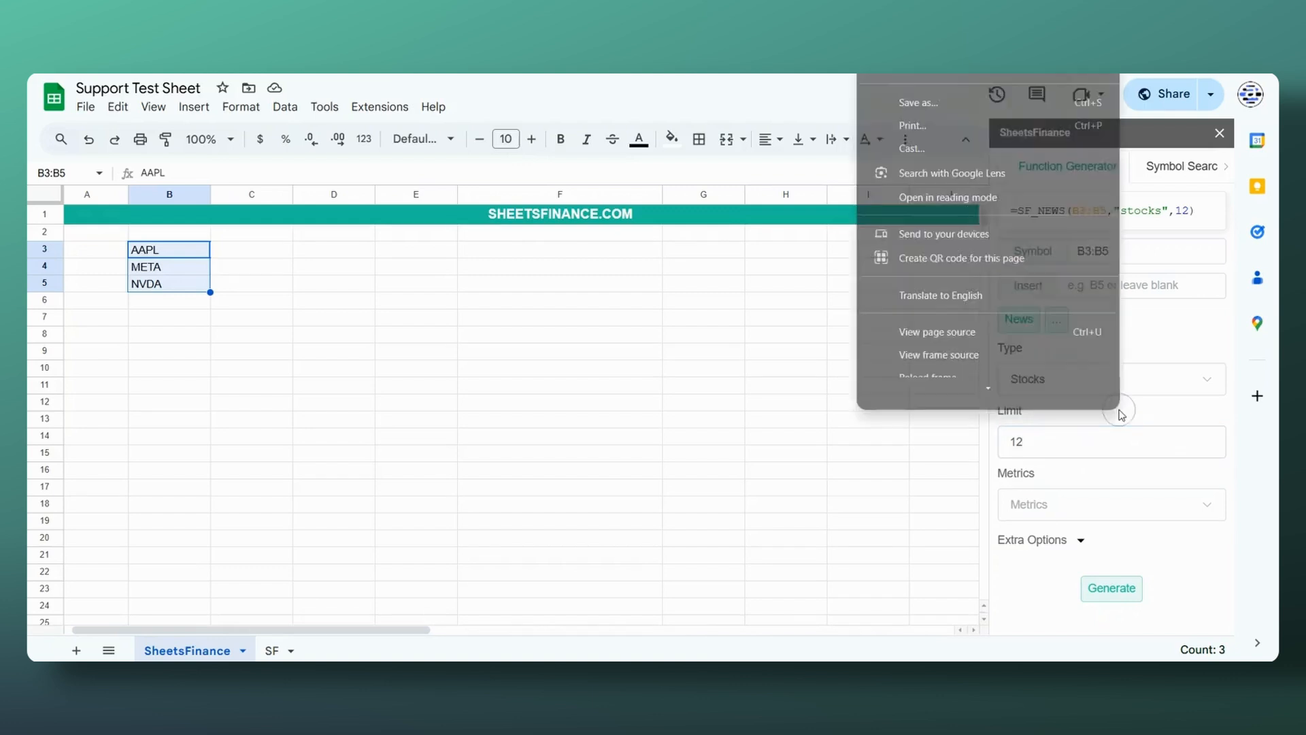
left_click(1148, 413)
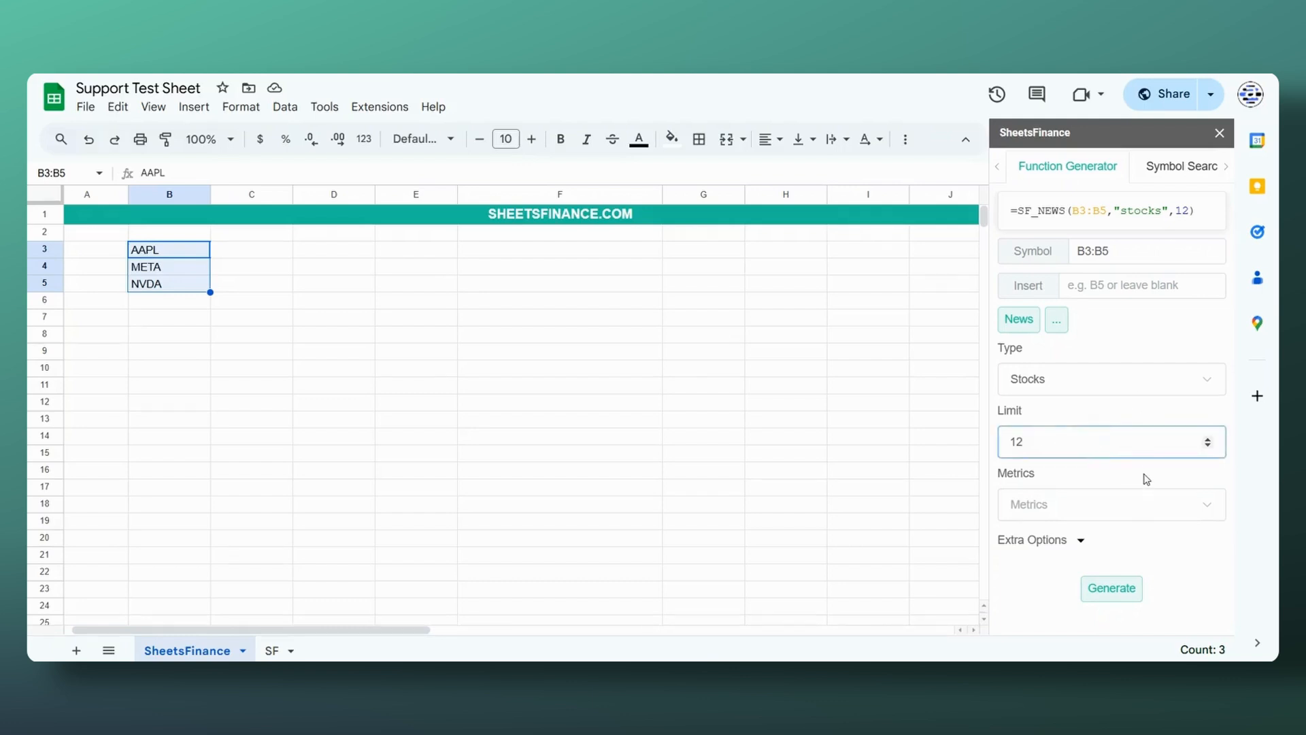
left_click(1210, 508)
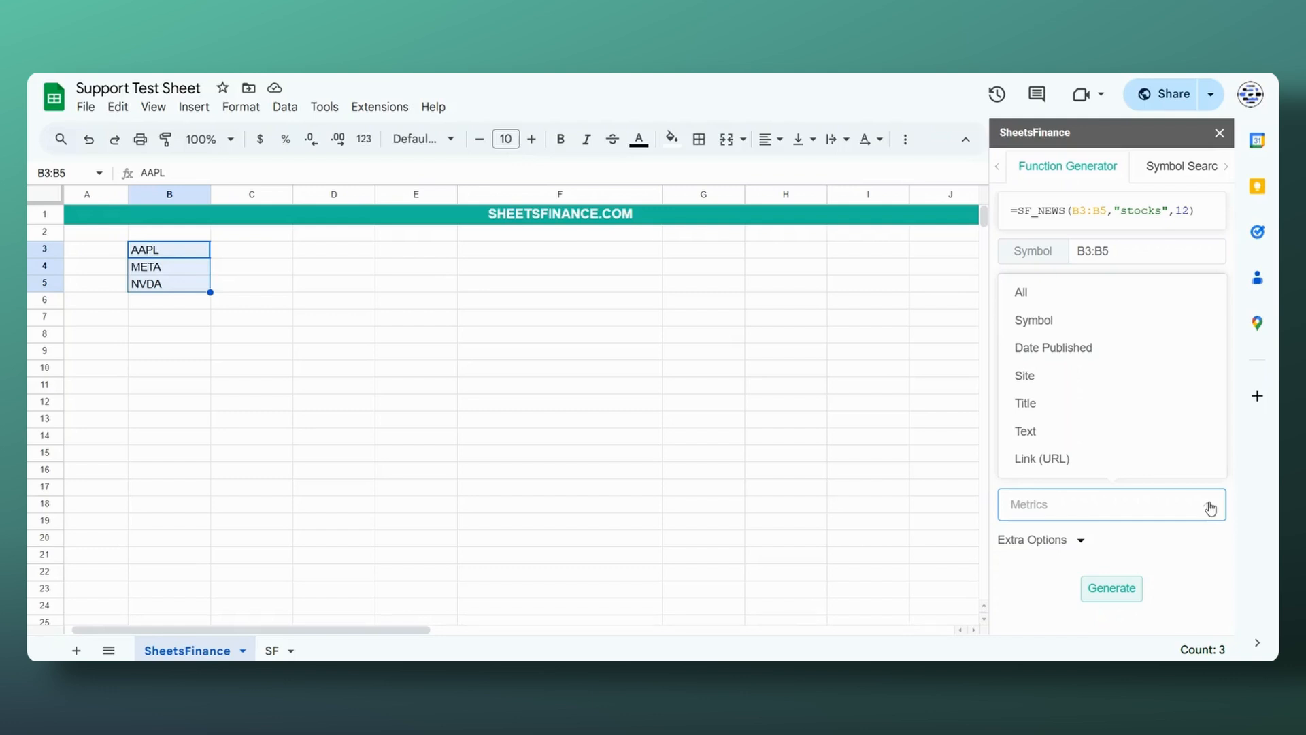
left_click(1033, 297)
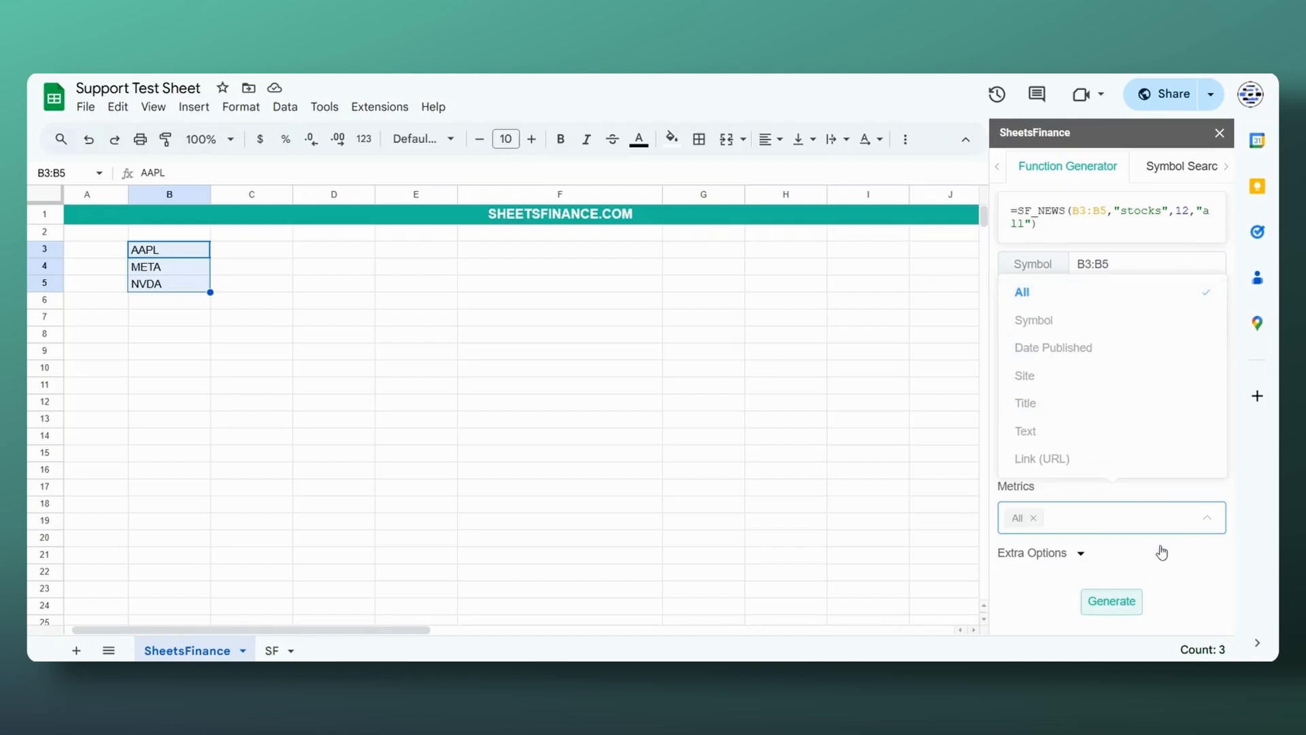
Examine the news function's extra options for sites, start and end dates, and output order.
left_click(1190, 557)
scroll(1191, 559, "down", 2)
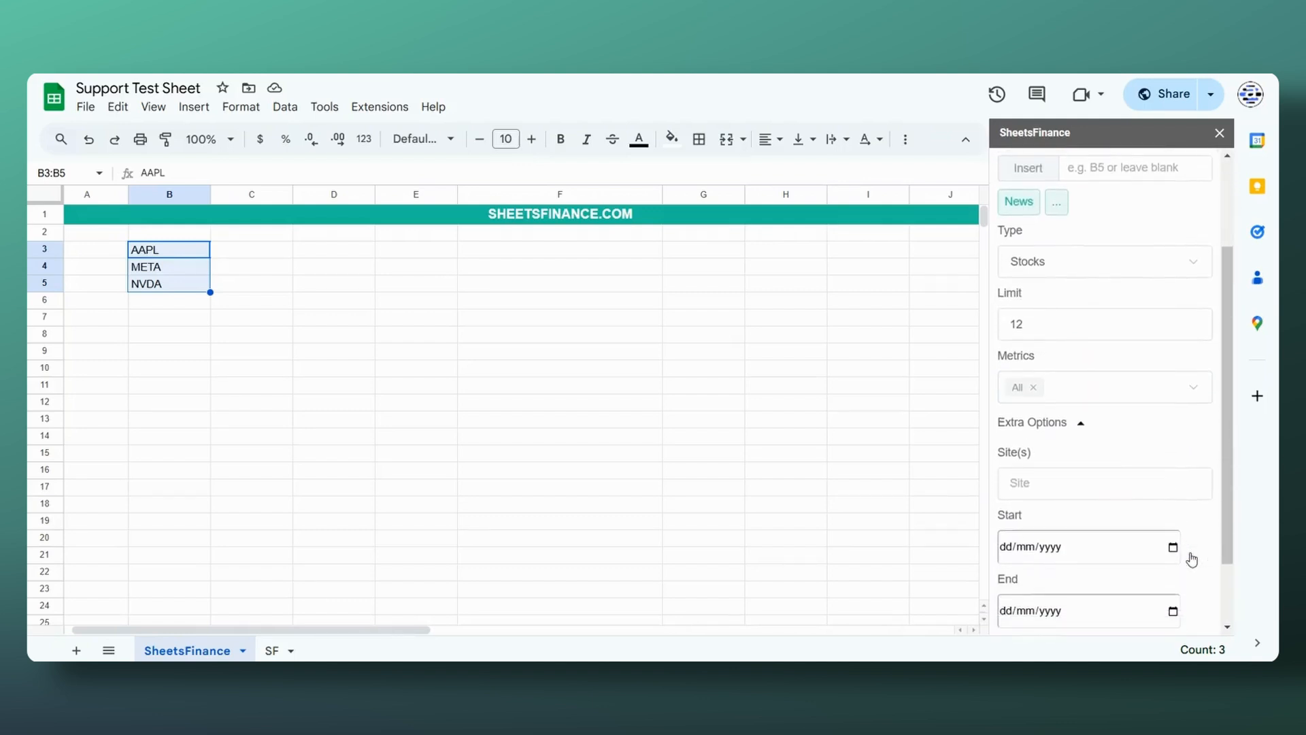
scroll(1191, 559, "down", 1)
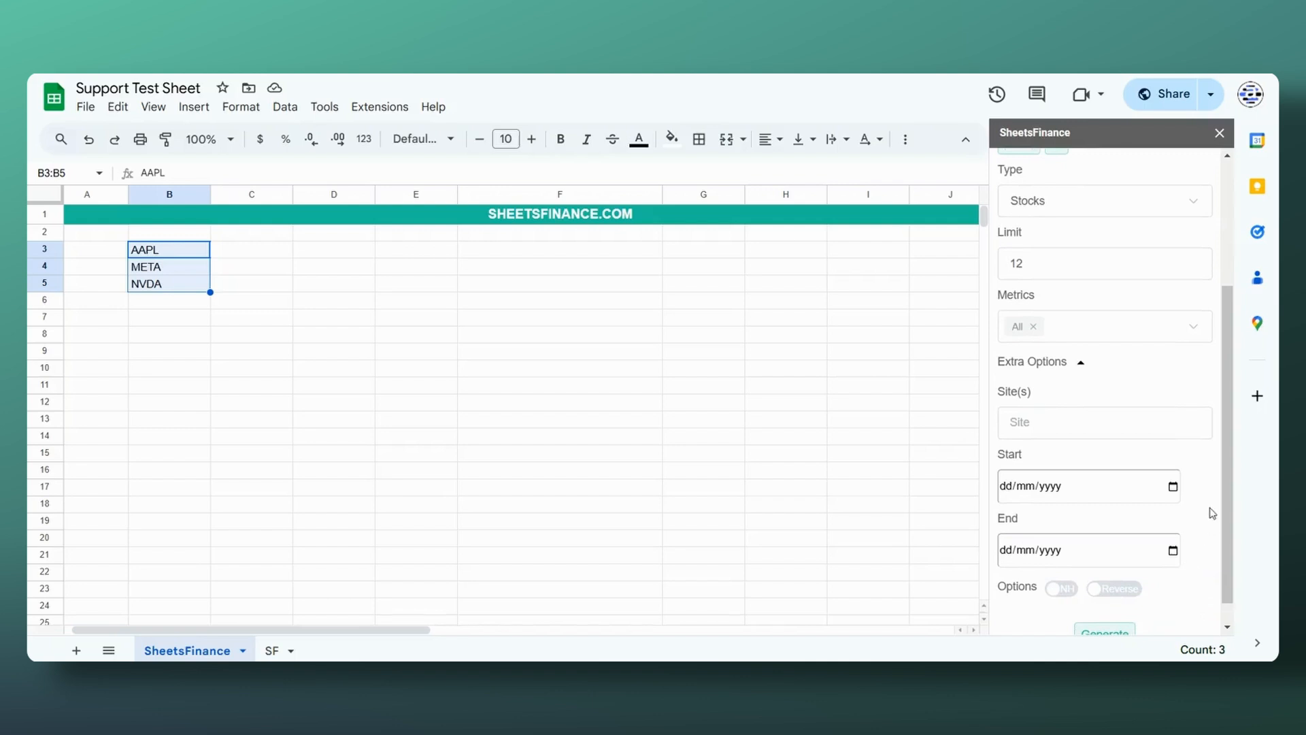
scroll(1211, 500, "down", 1)
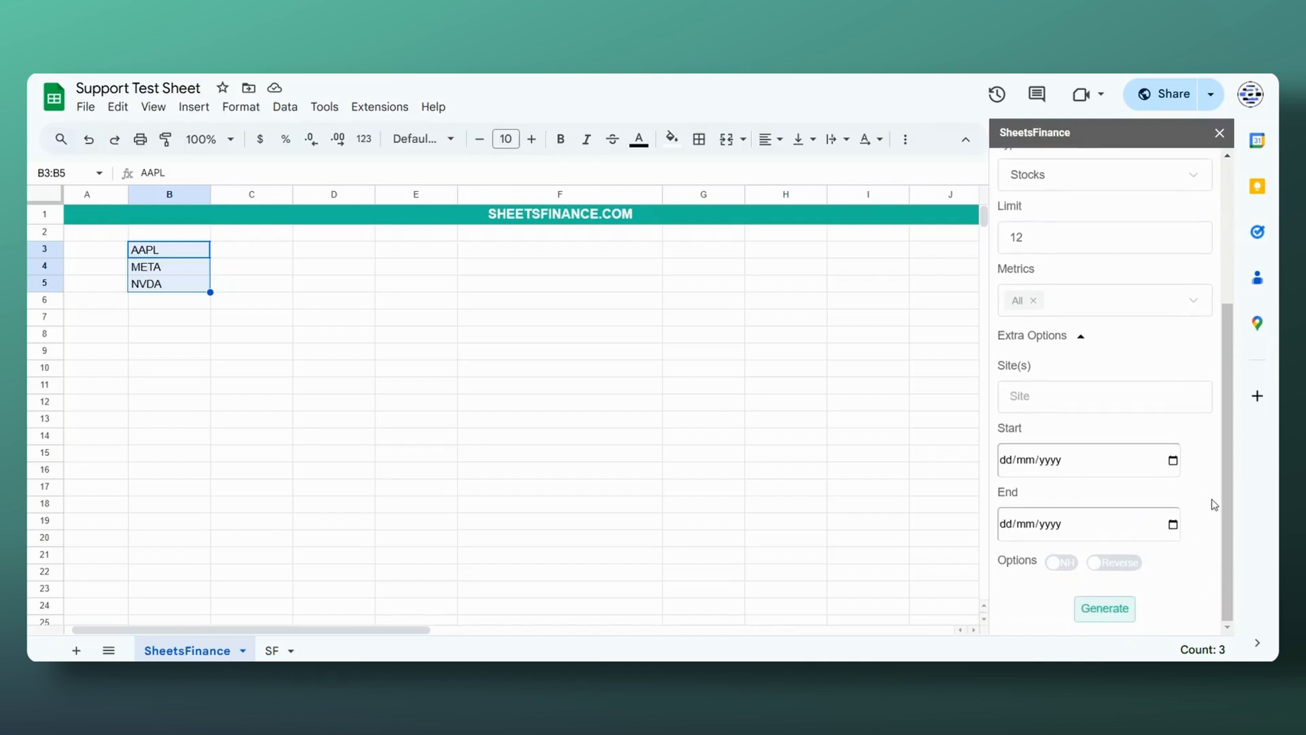
left_click(1095, 394)
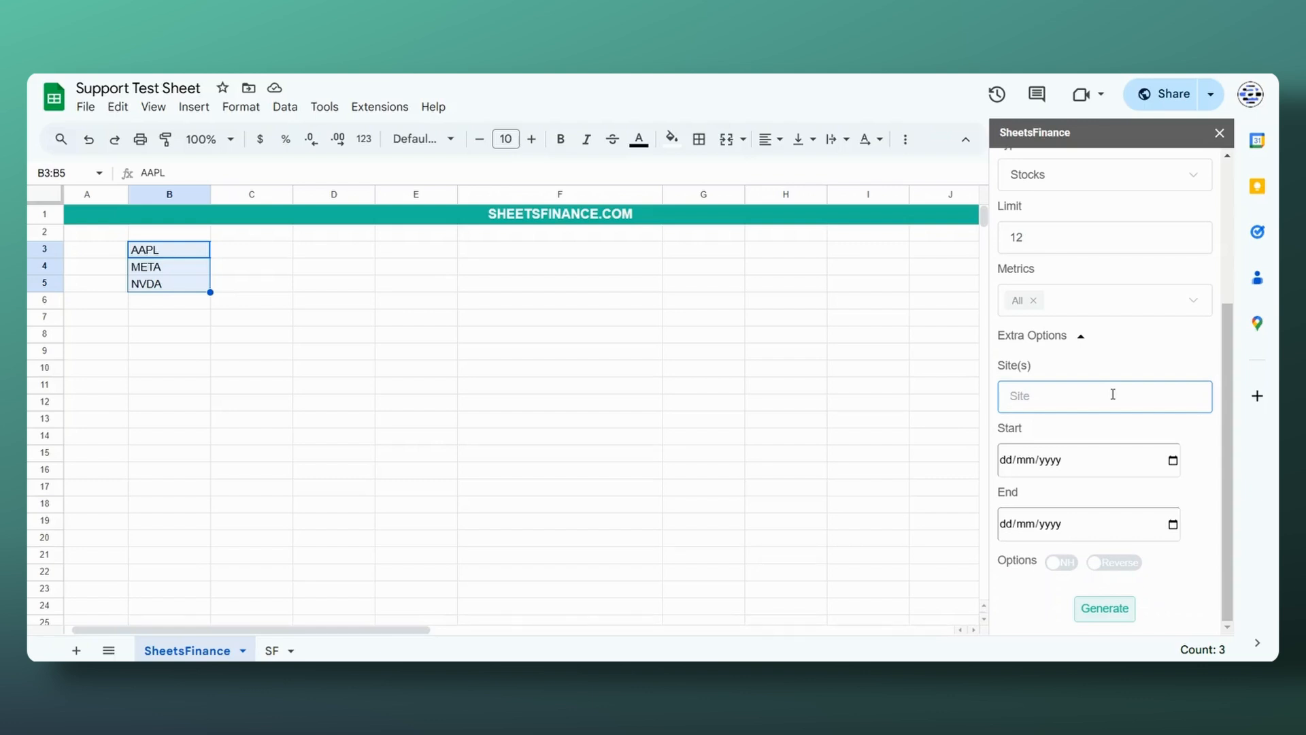
left_click(1081, 340)
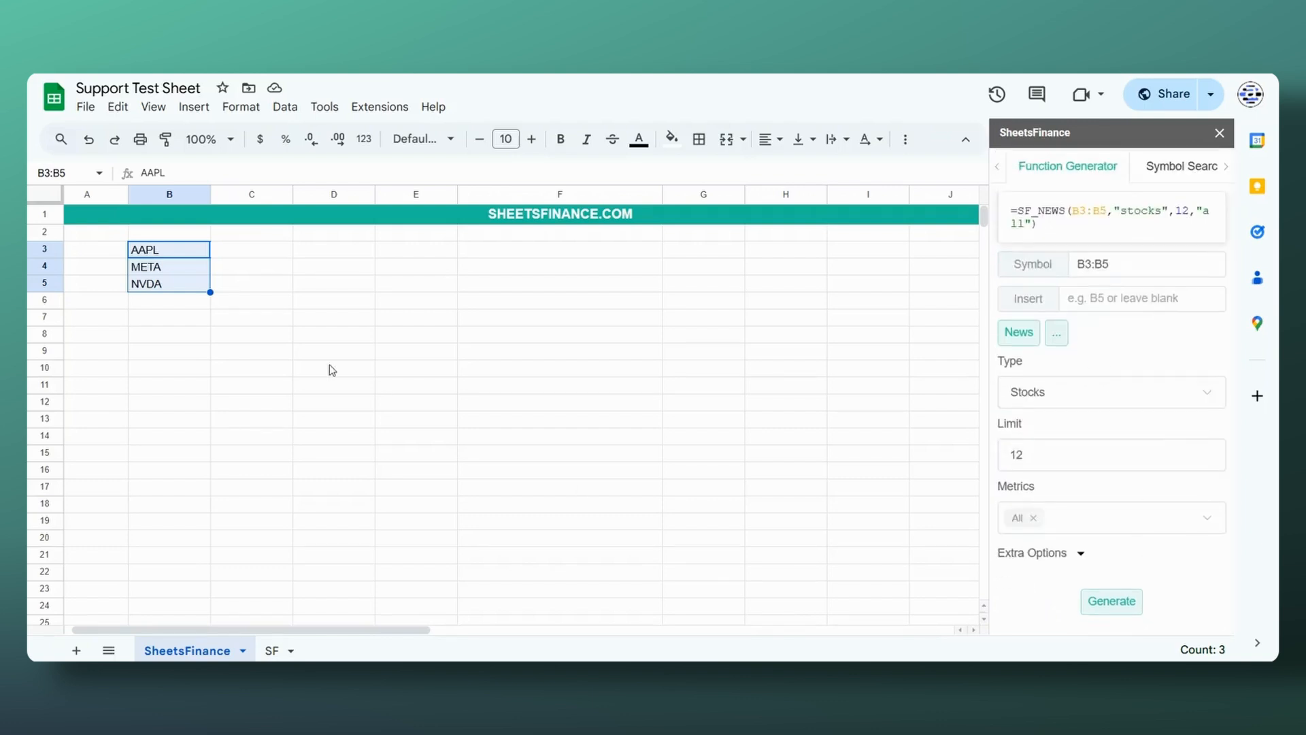
Generate the configured SF_NEWS function in cell C3.
left_click(251, 255)
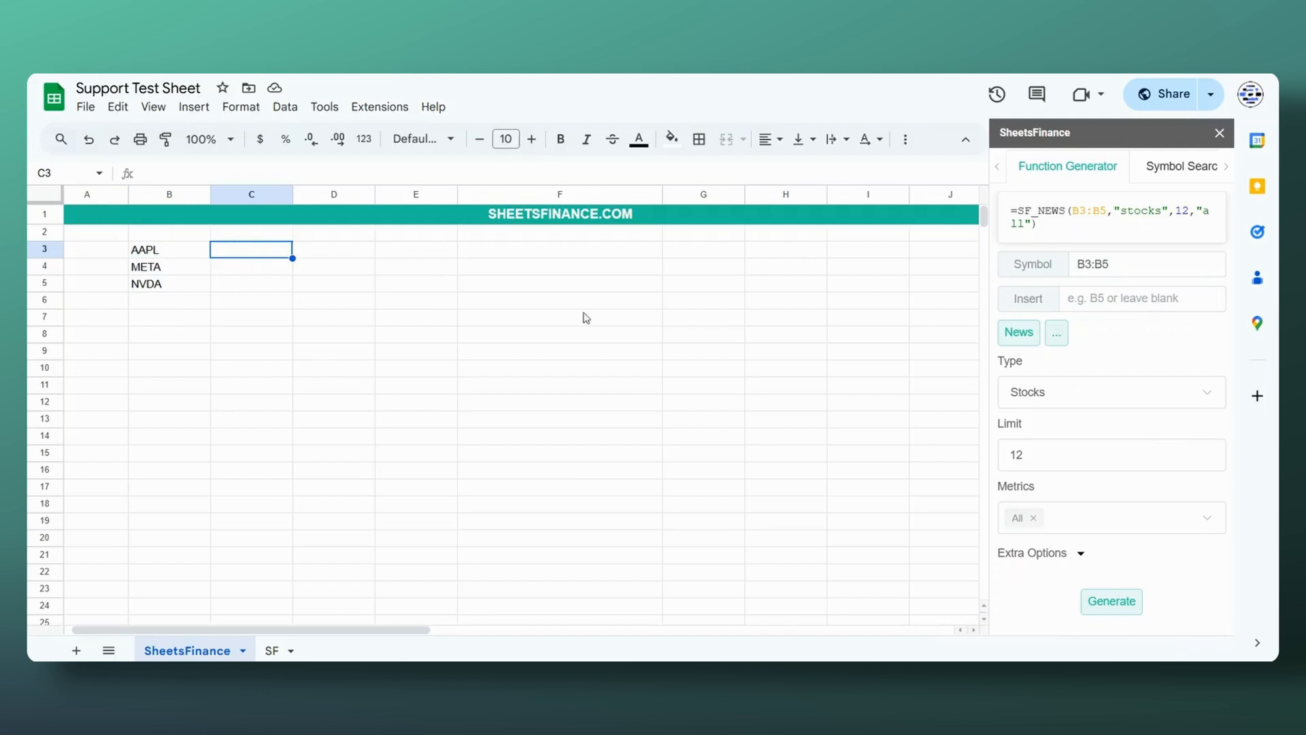
left_click(1113, 604)
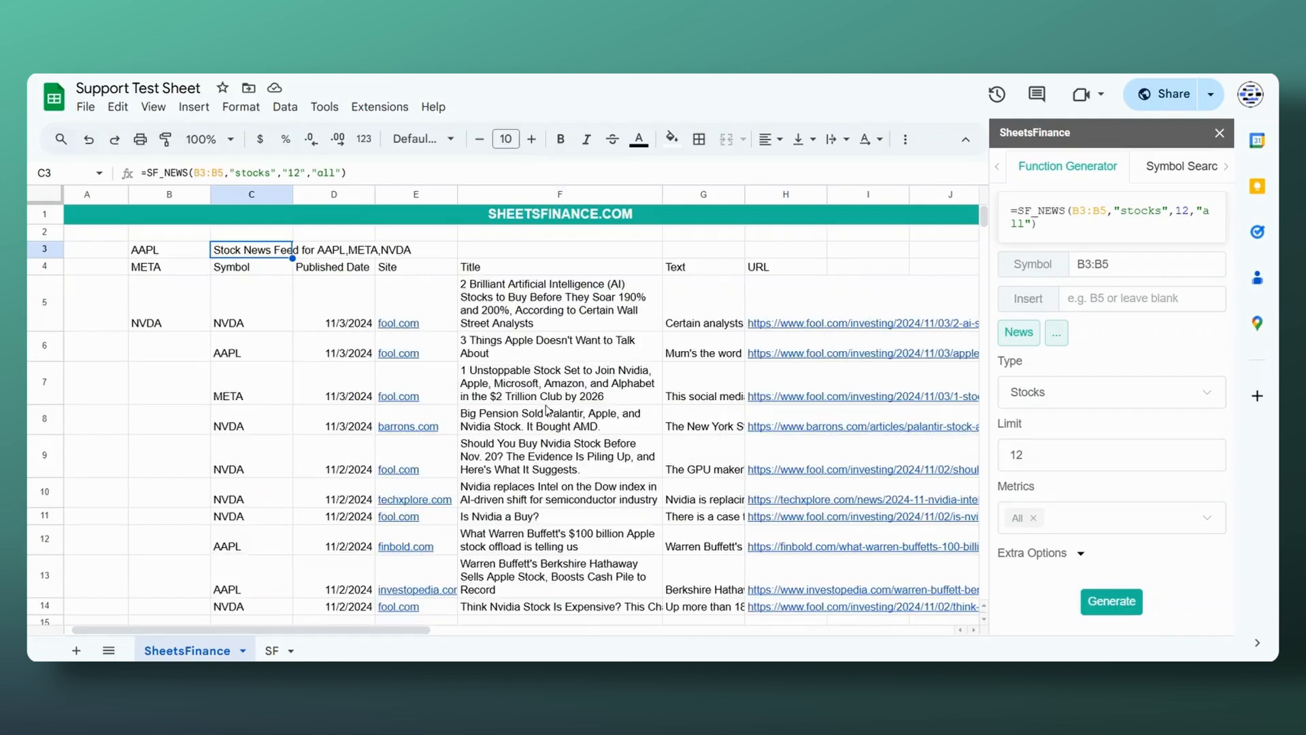
Colour the text of the ticker symbols in B3:B5 red.
left_click(165, 251)
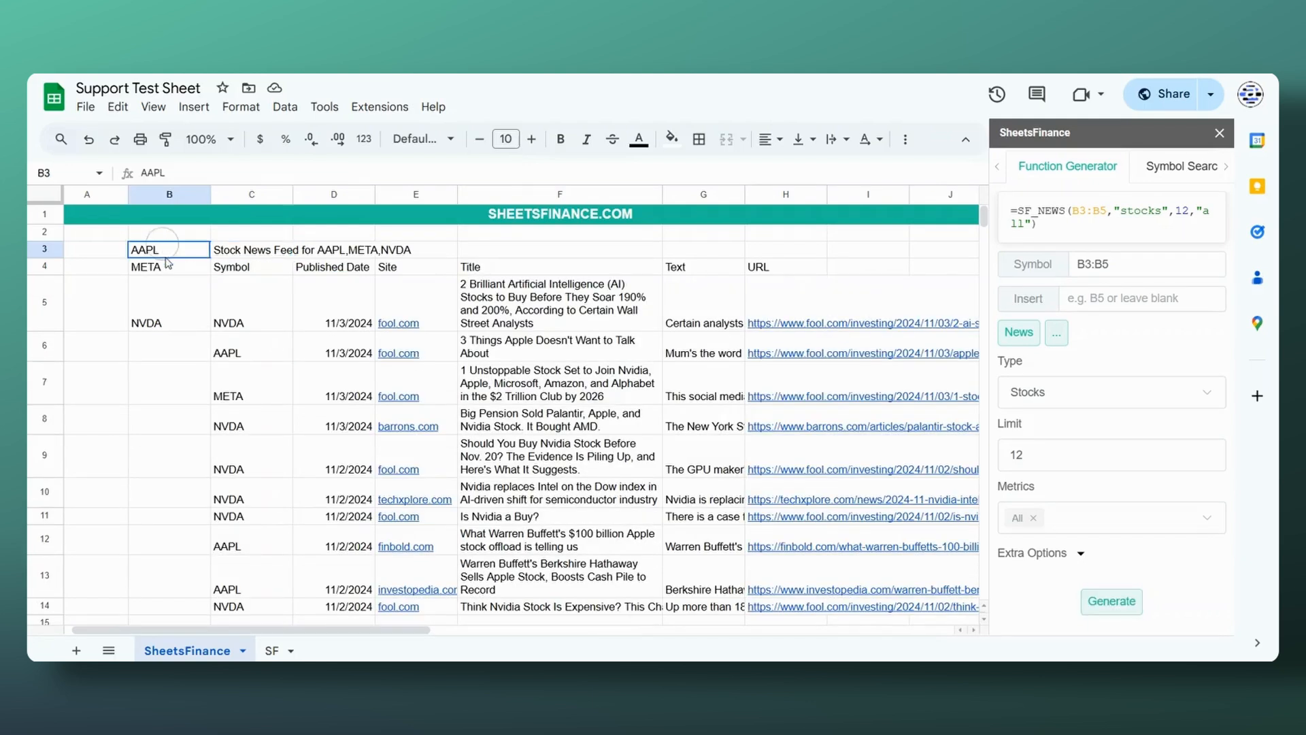
left_click_drag(165, 253, 171, 316)
left_click(639, 138)
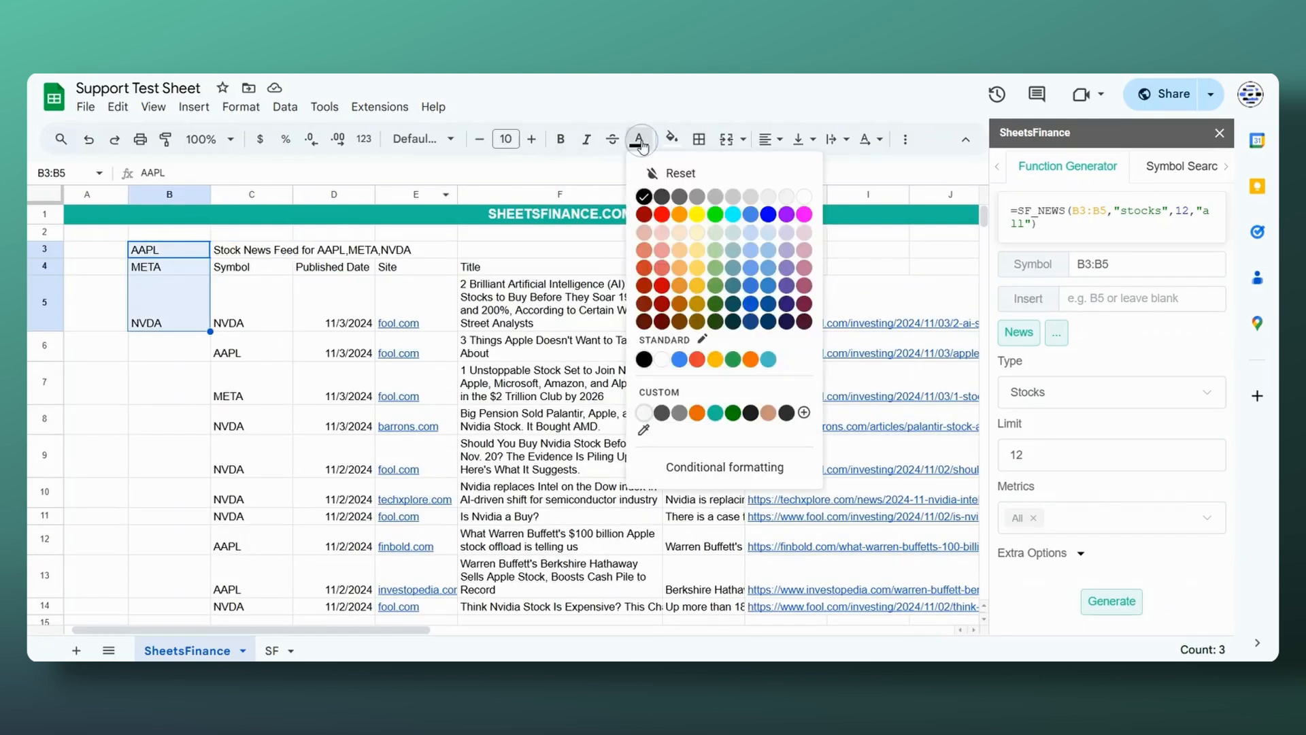
left_click(665, 216)
left_click(170, 376)
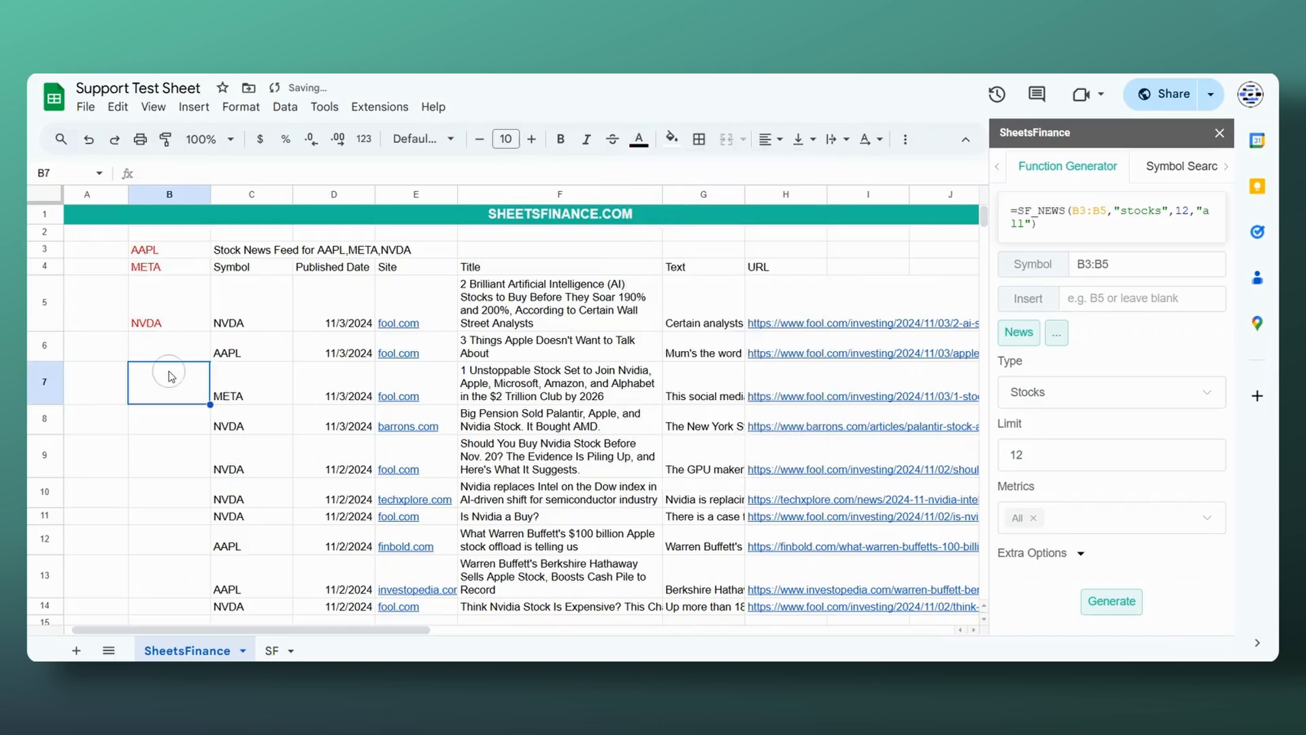
Examine the generated news feed's columns and rows, comparing them with the available metrics for symbol, date, site, title, text and link.
left_click(176, 329)
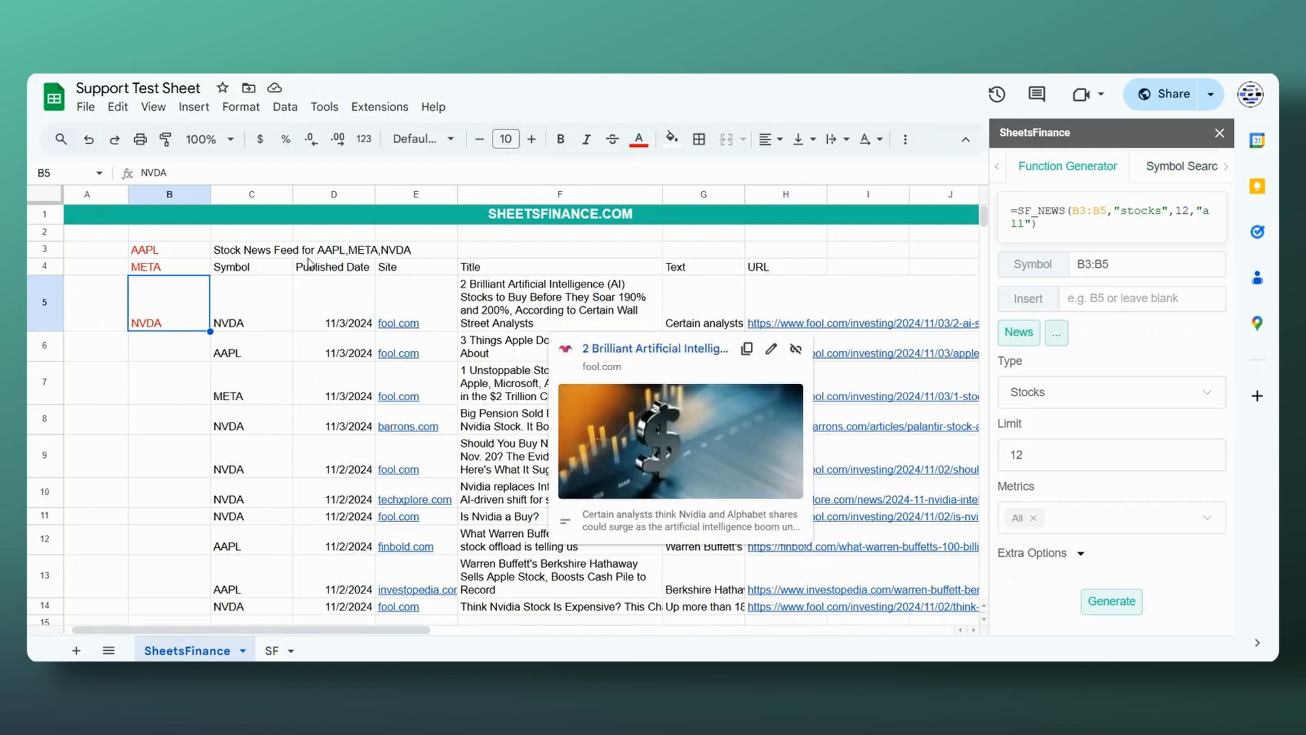
left_click(275, 235)
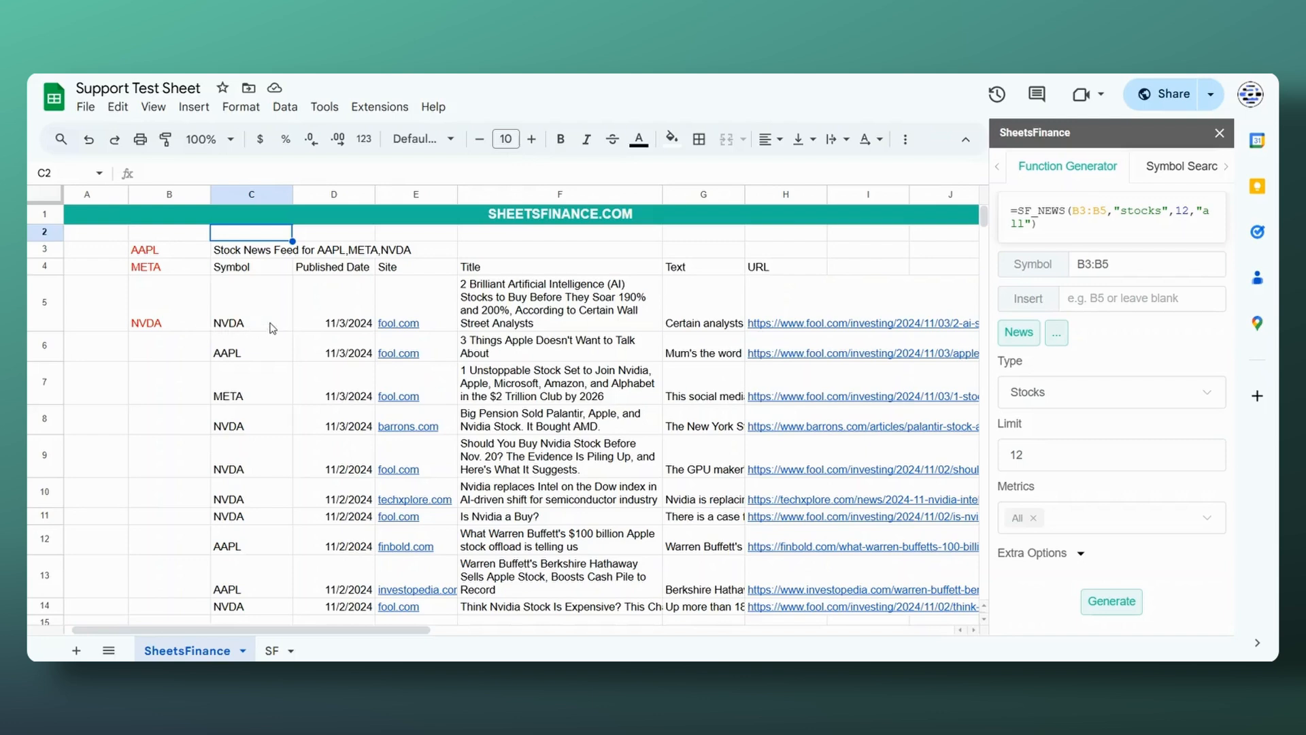
scroll(272, 329, "right", 1)
scroll(272, 328, "right", 1)
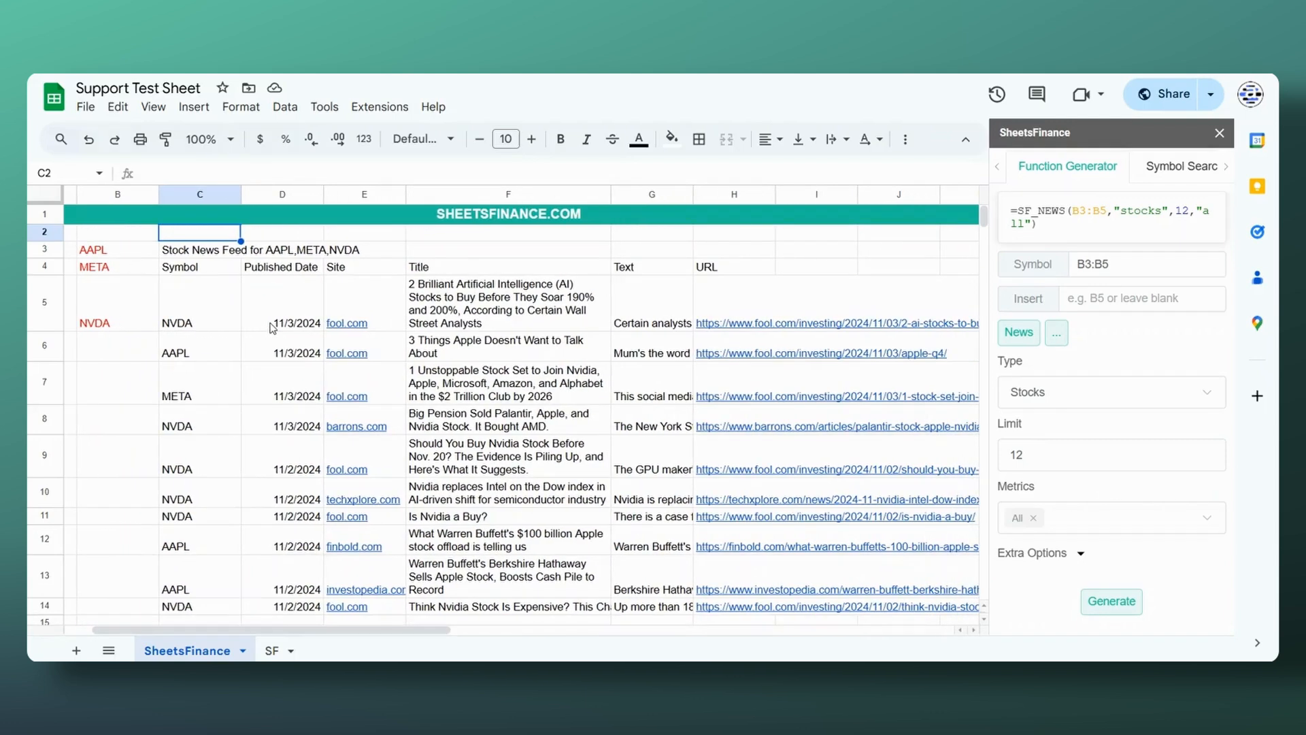
left_click(1206, 523)
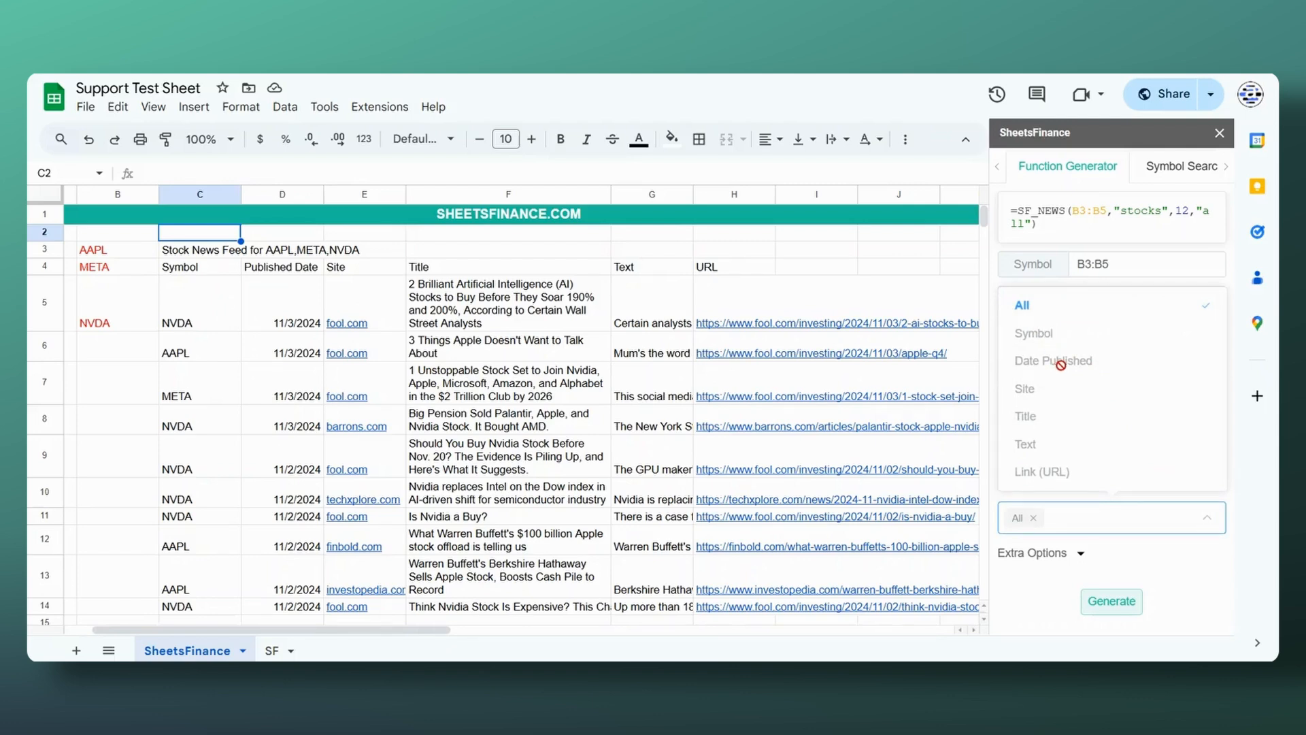
left_click(393, 324)
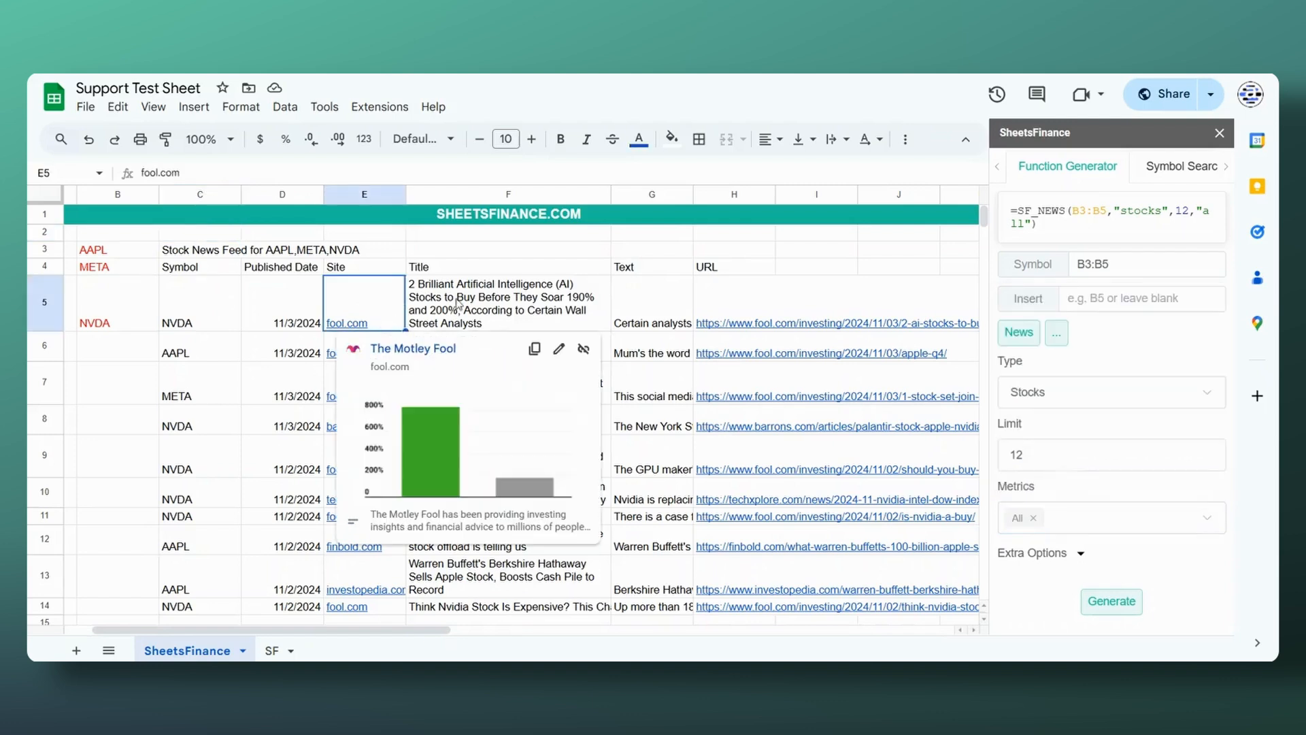
left_click(647, 294)
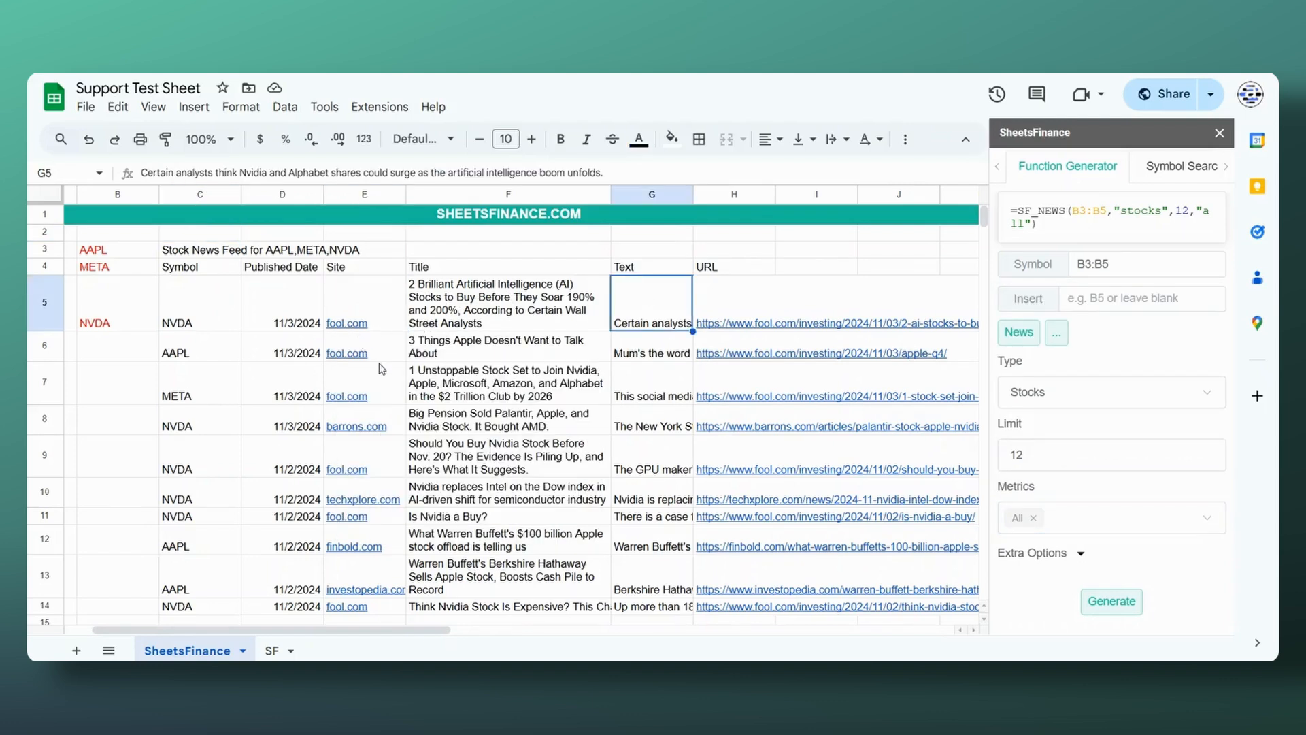
scroll(382, 368, "down", 1)
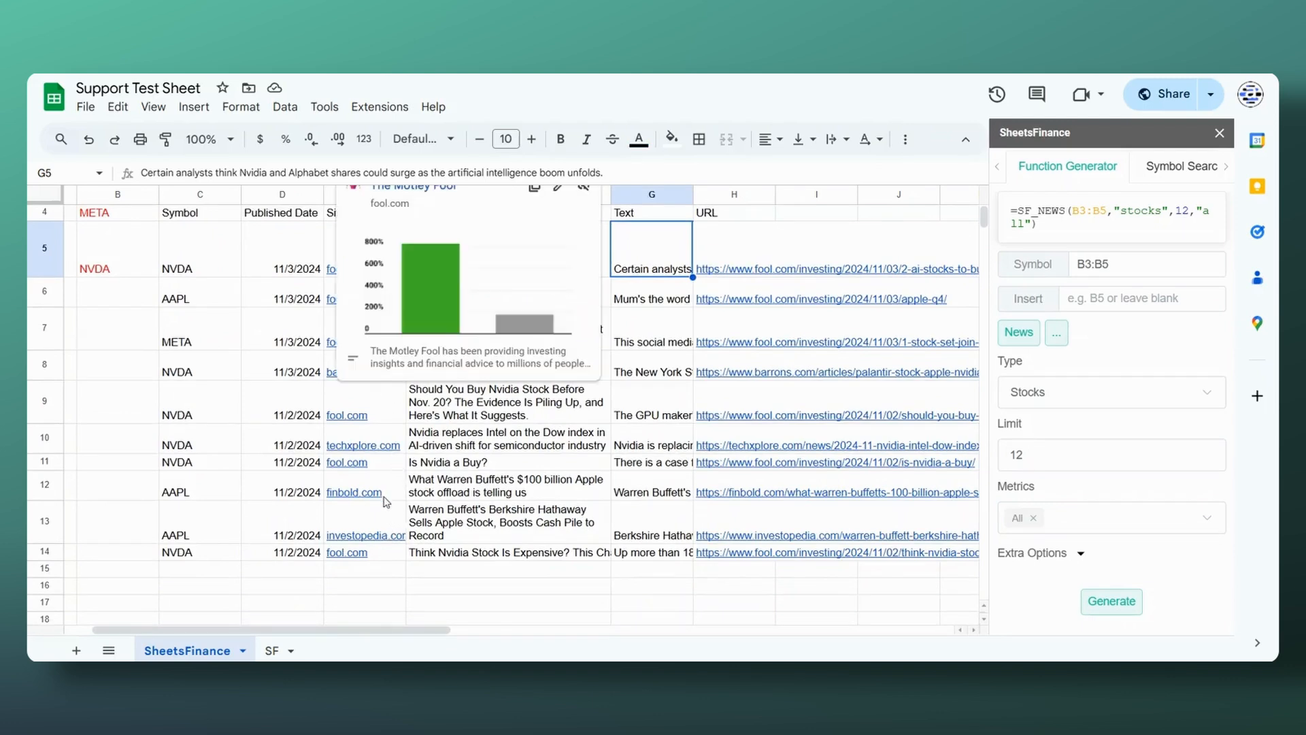
left_click(465, 522)
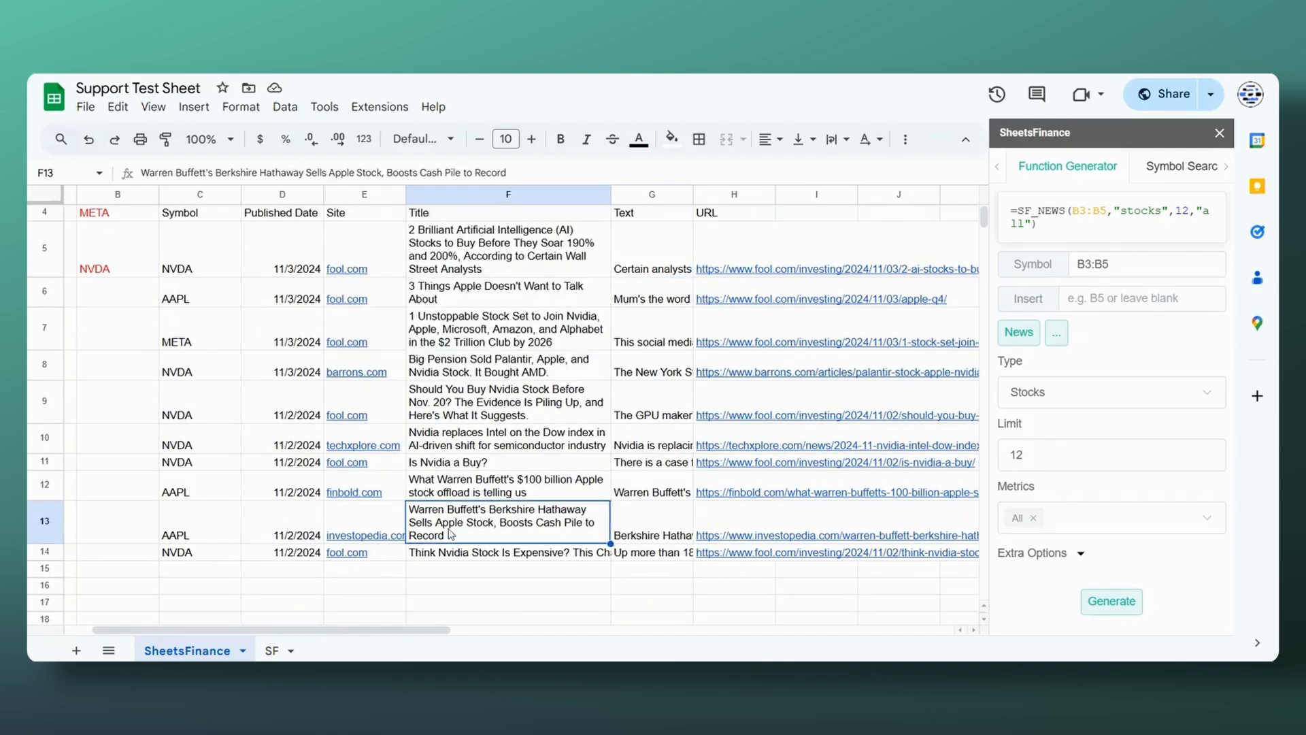
scroll(450, 534, "up", 1)
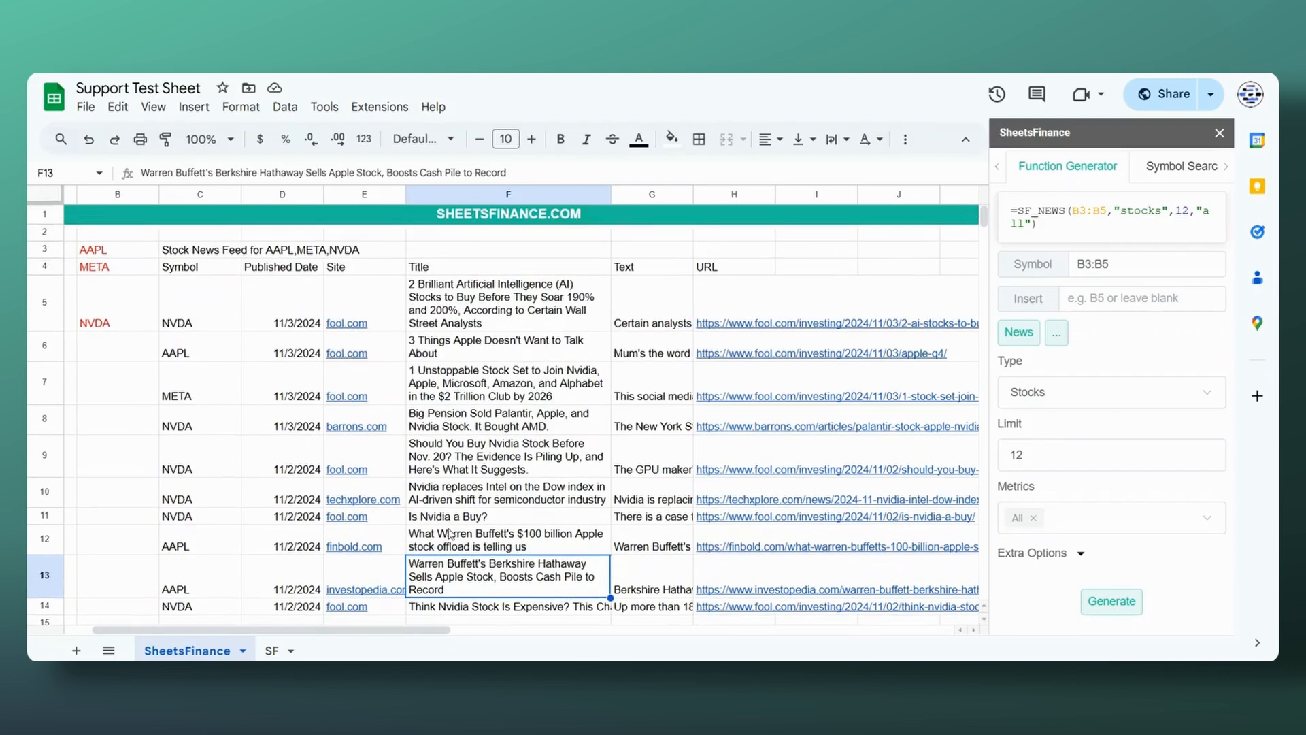
left_click(497, 320)
left_click(657, 319)
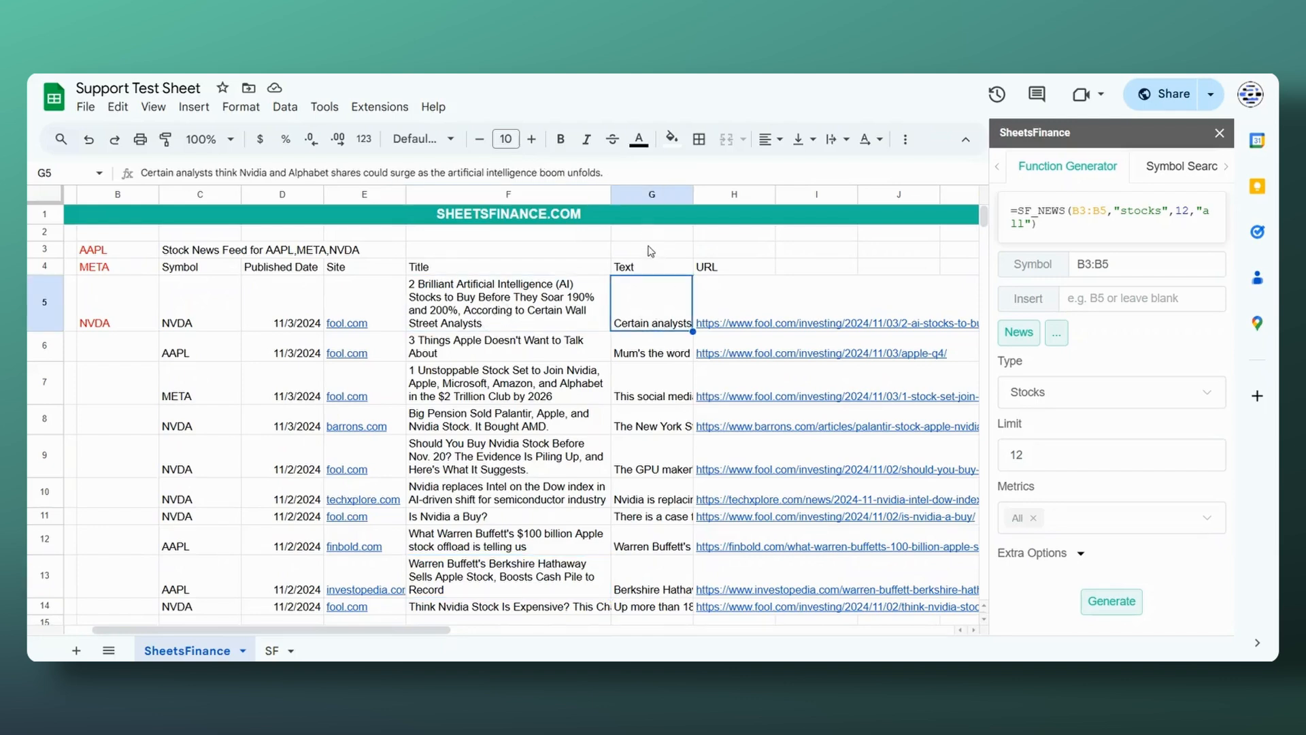
Widen the Text column G and wrap its contents so the article summaries can be read in full.
left_click_drag(692, 195, 850, 197)
left_click(726, 195)
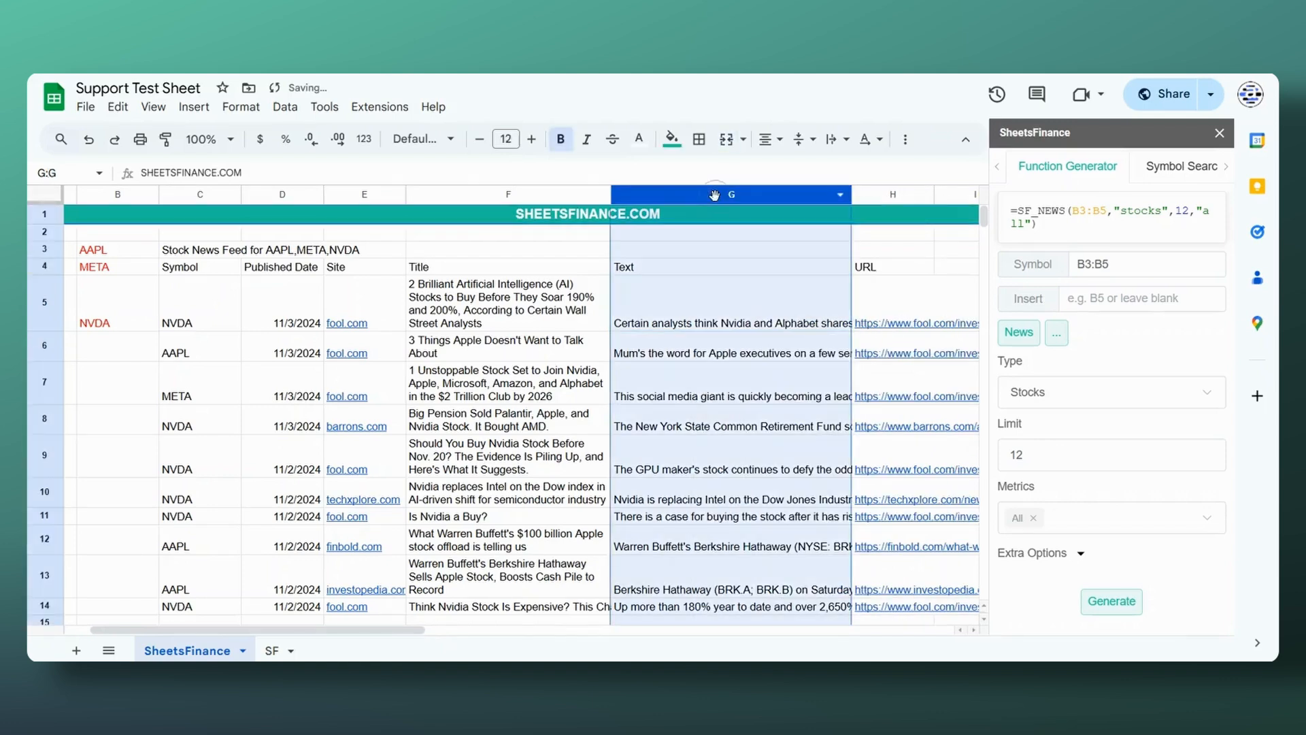
left_click(825, 142)
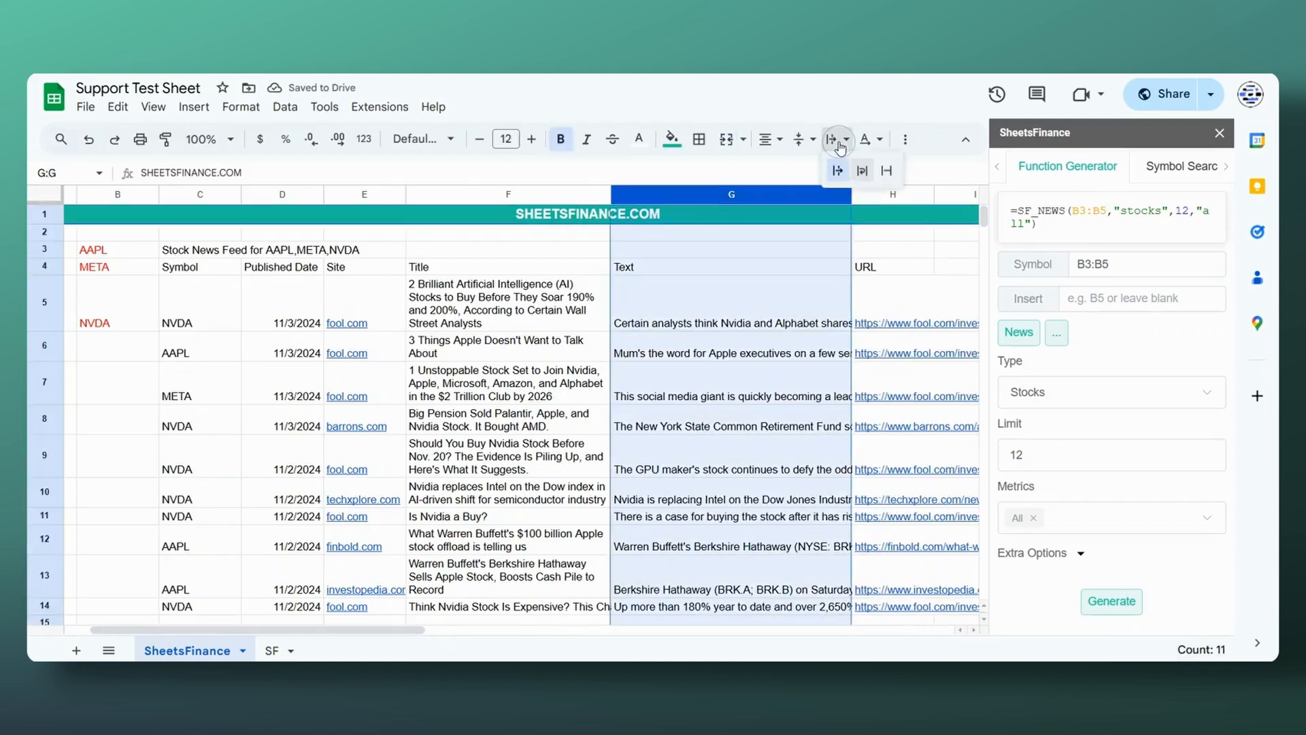
left_click(865, 172)
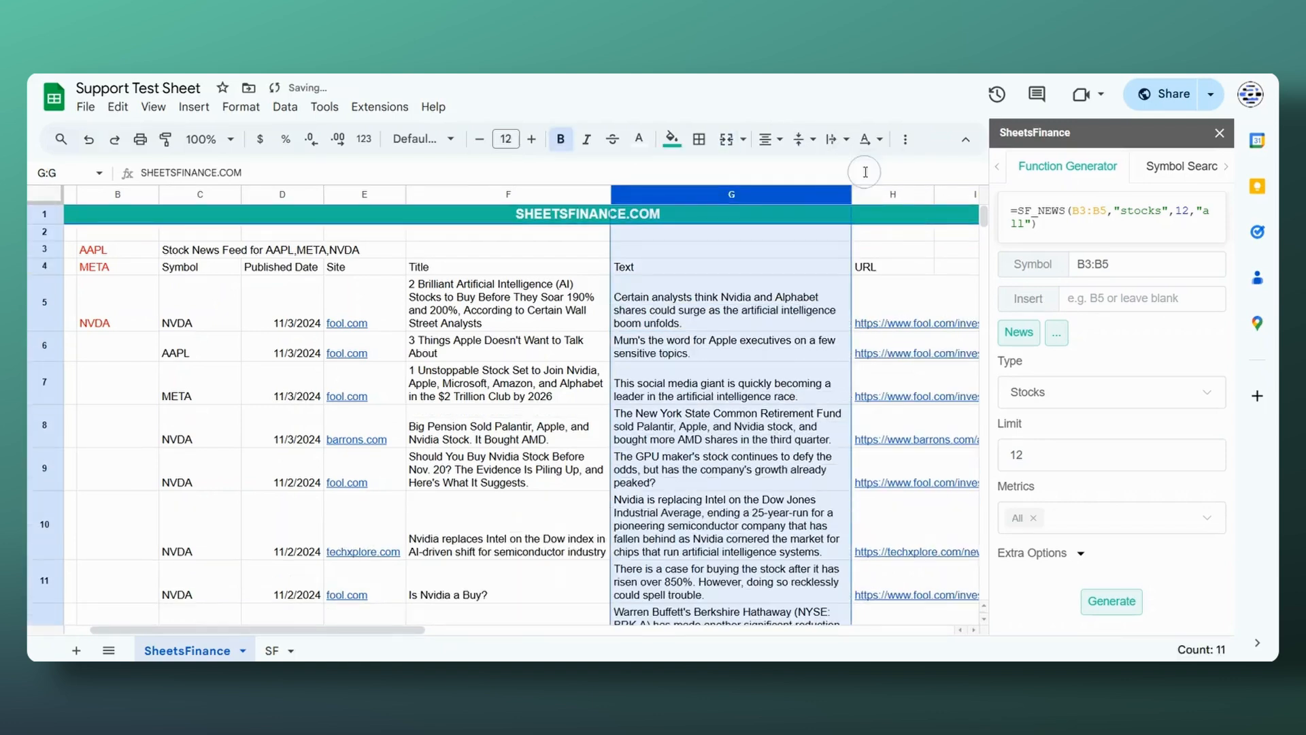
left_click(704, 350)
Preview the first article's link in the URL column and return to the start of the feed.
scroll(704, 351, "right", 2)
scroll(704, 351, "right", 5)
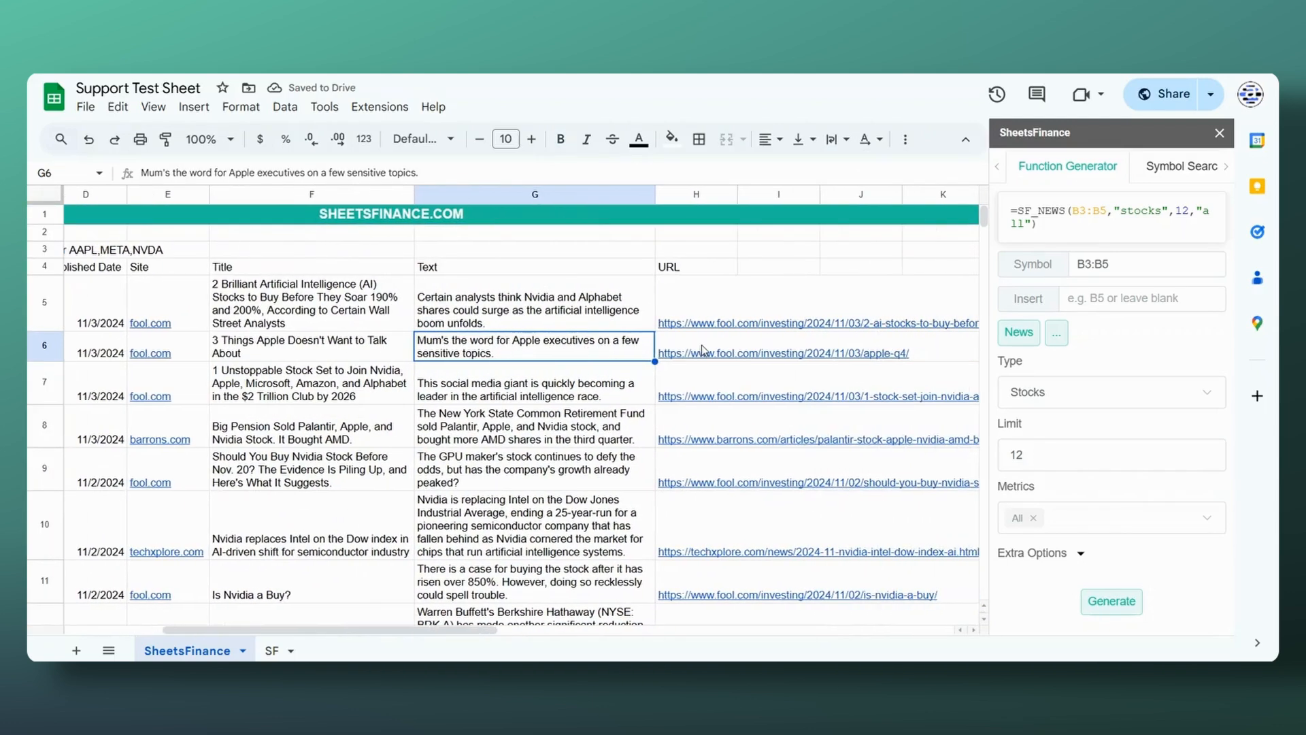
left_click(699, 299)
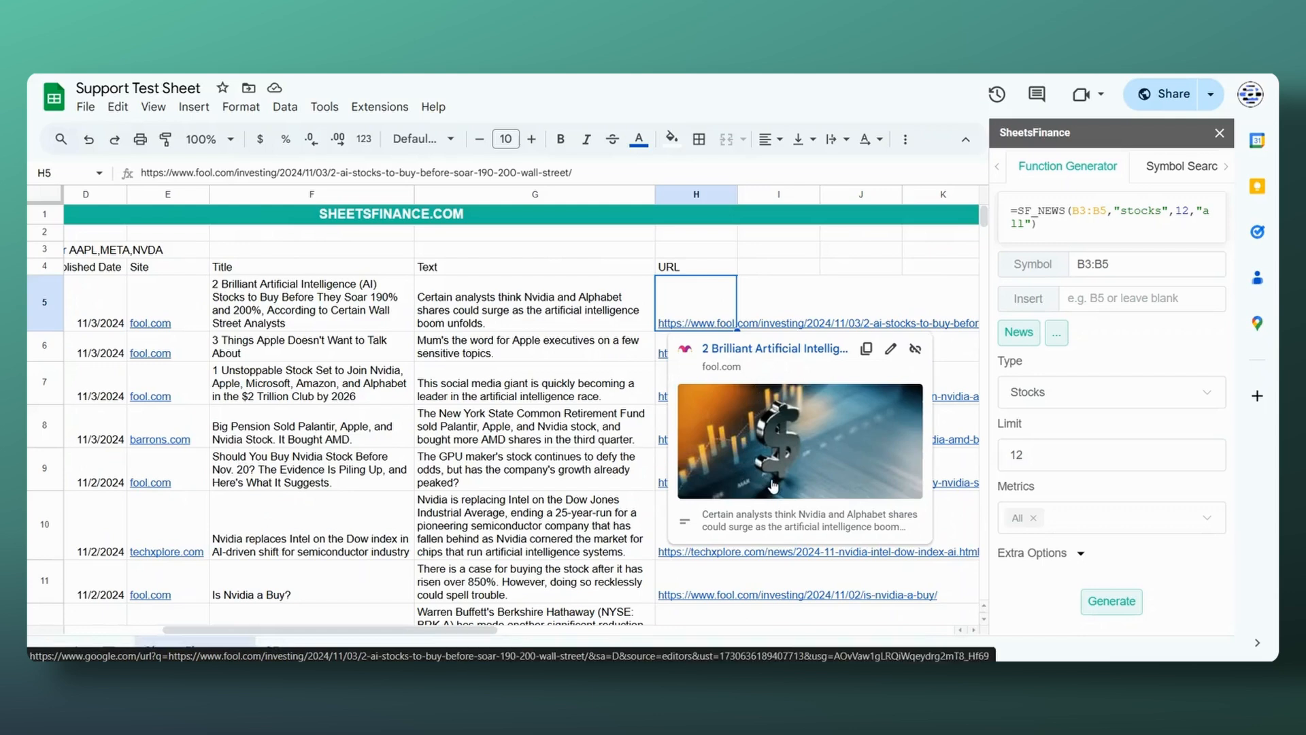
left_click(542, 291)
scroll(543, 292, "left", 5)
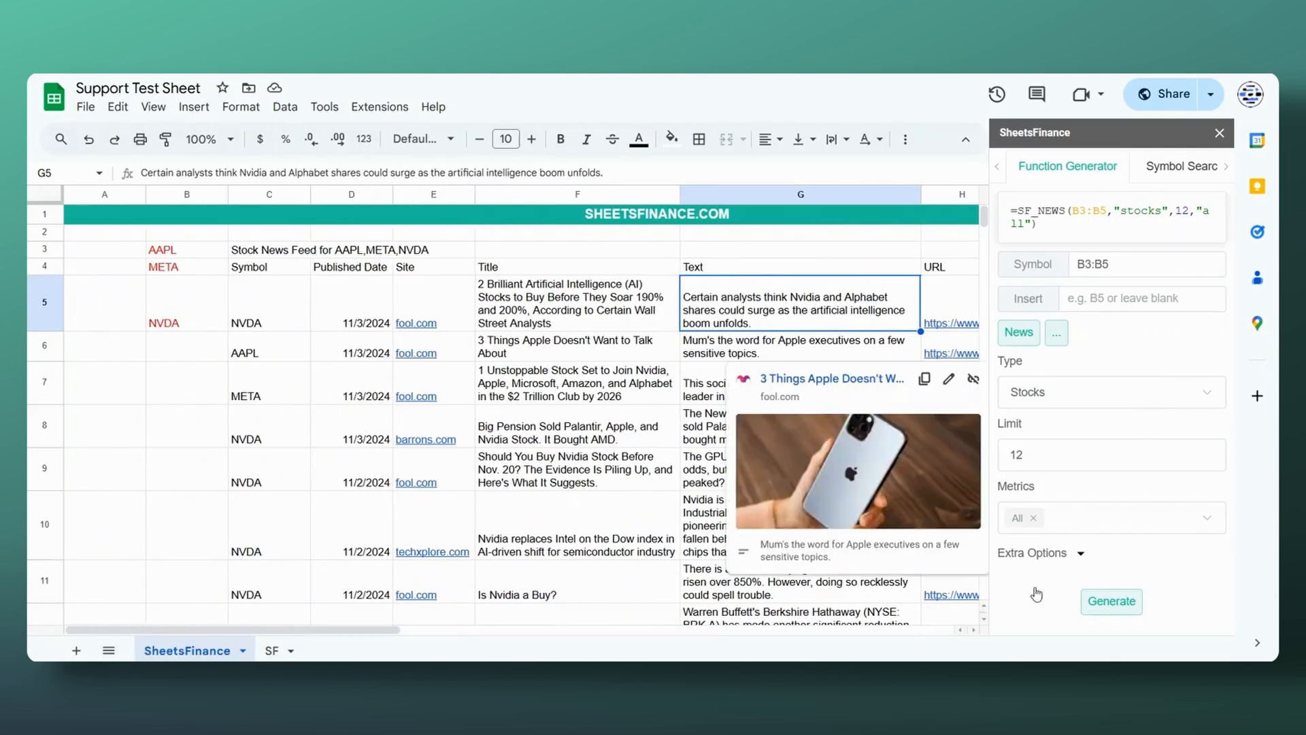
Restrict the news function to the sites fool.com&barrons.com in its extra options.
left_click(1079, 555)
left_click(502, 327)
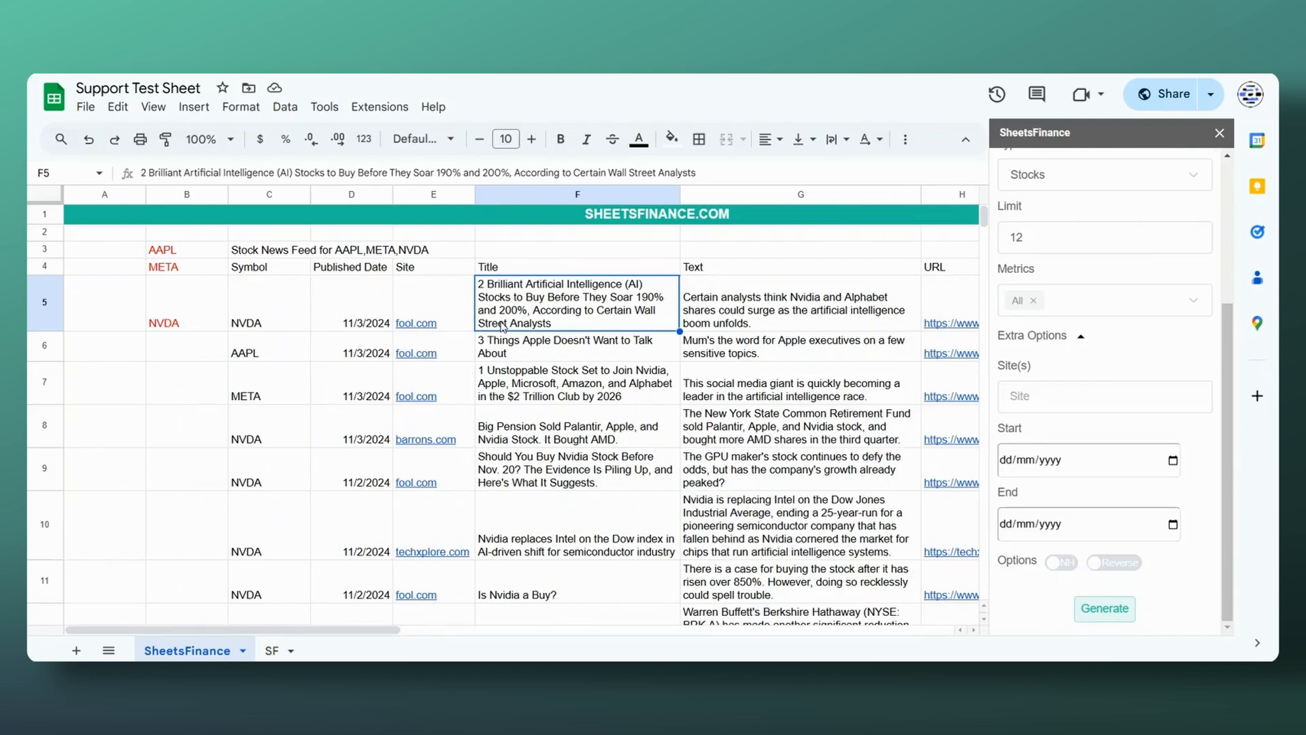
left_click(1159, 386)
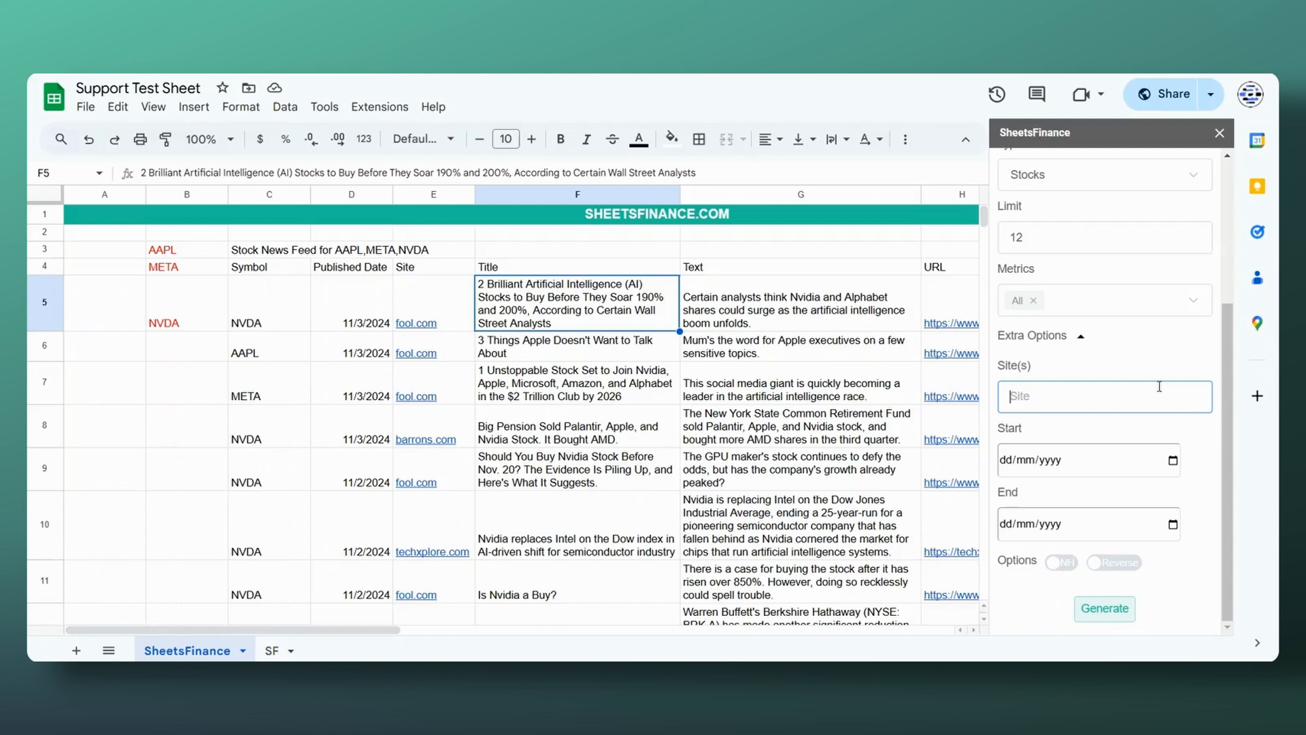
type("fool.com&barrons.com")
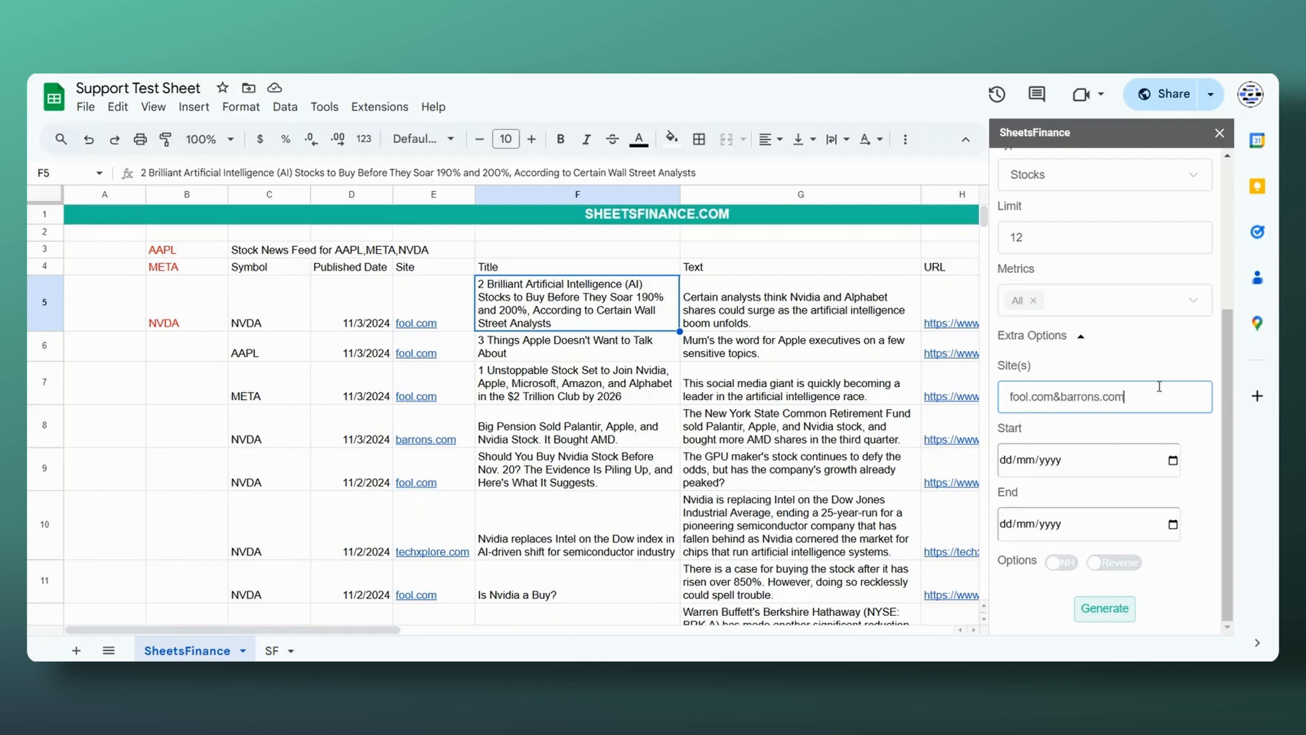
left_click(1193, 439)
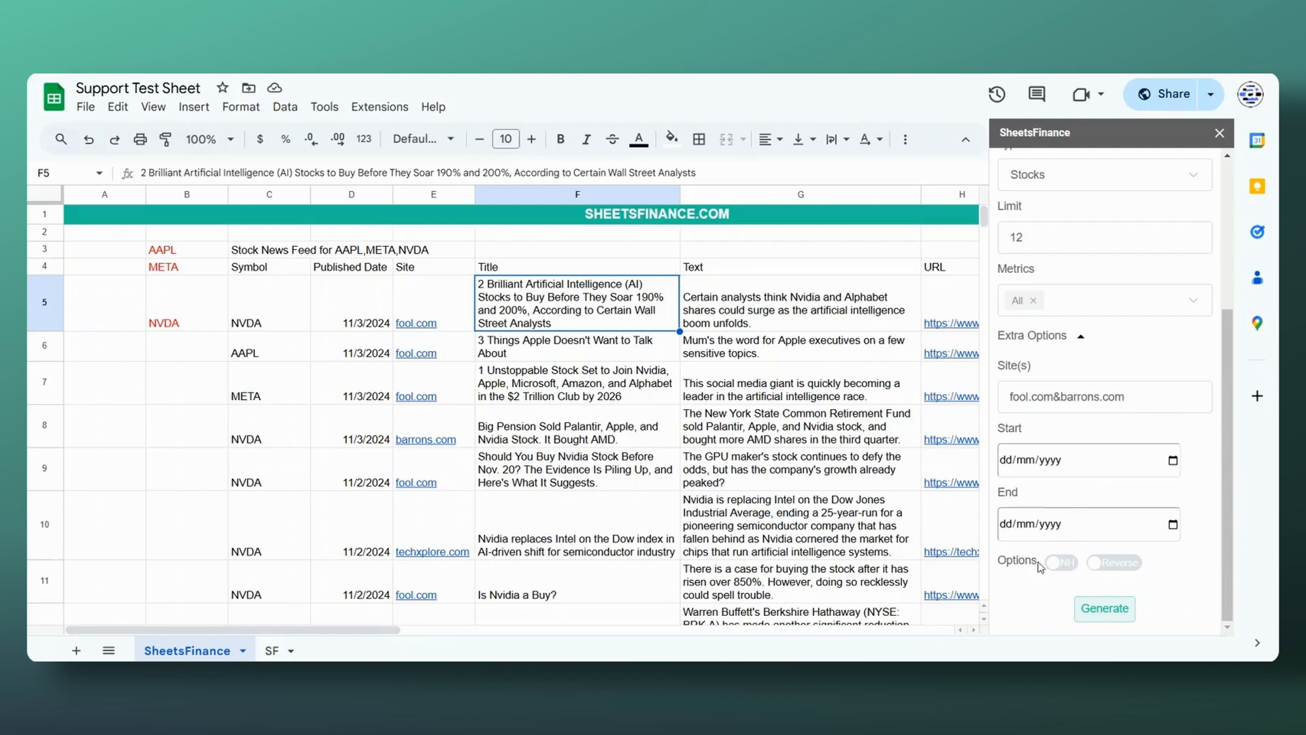
Try the news function's NH option against the header row C4:H4 and its Reverse option, switching both back off.
left_click(1060, 562)
left_click_drag(267, 266, 935, 279)
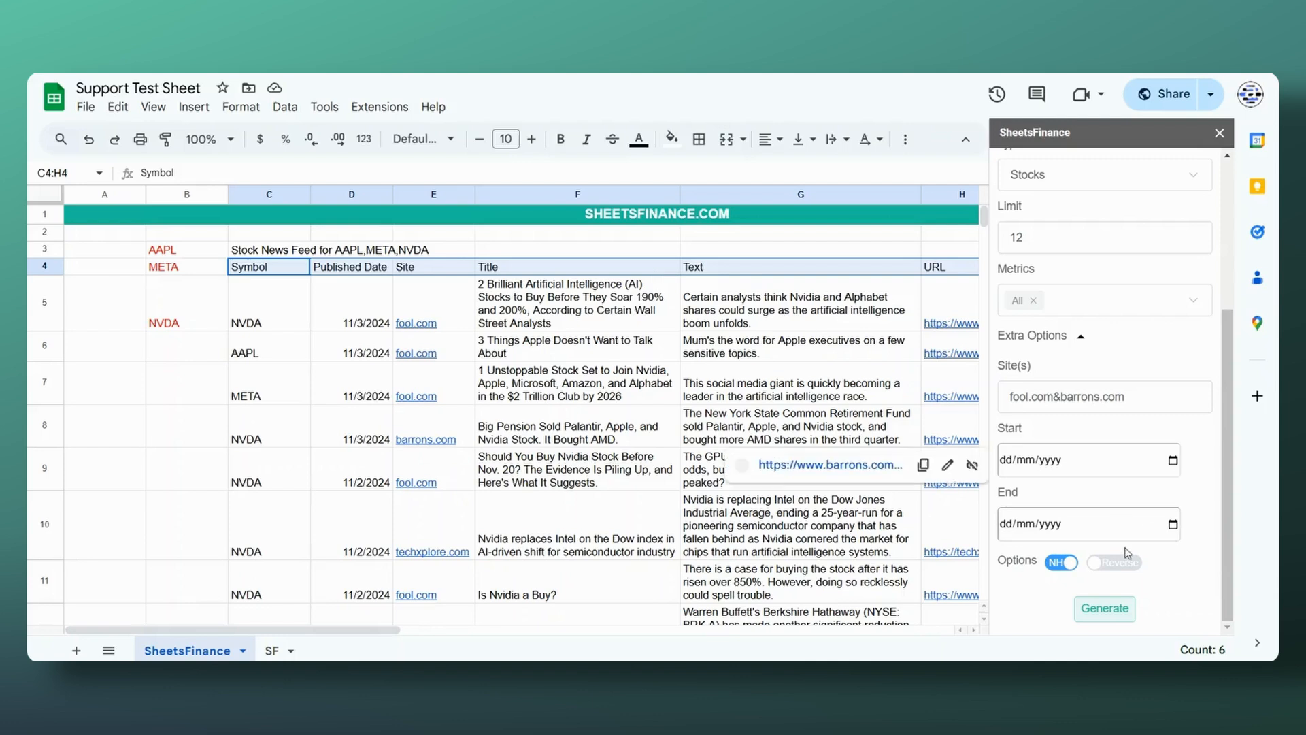
left_click(1073, 565)
left_click(1119, 569)
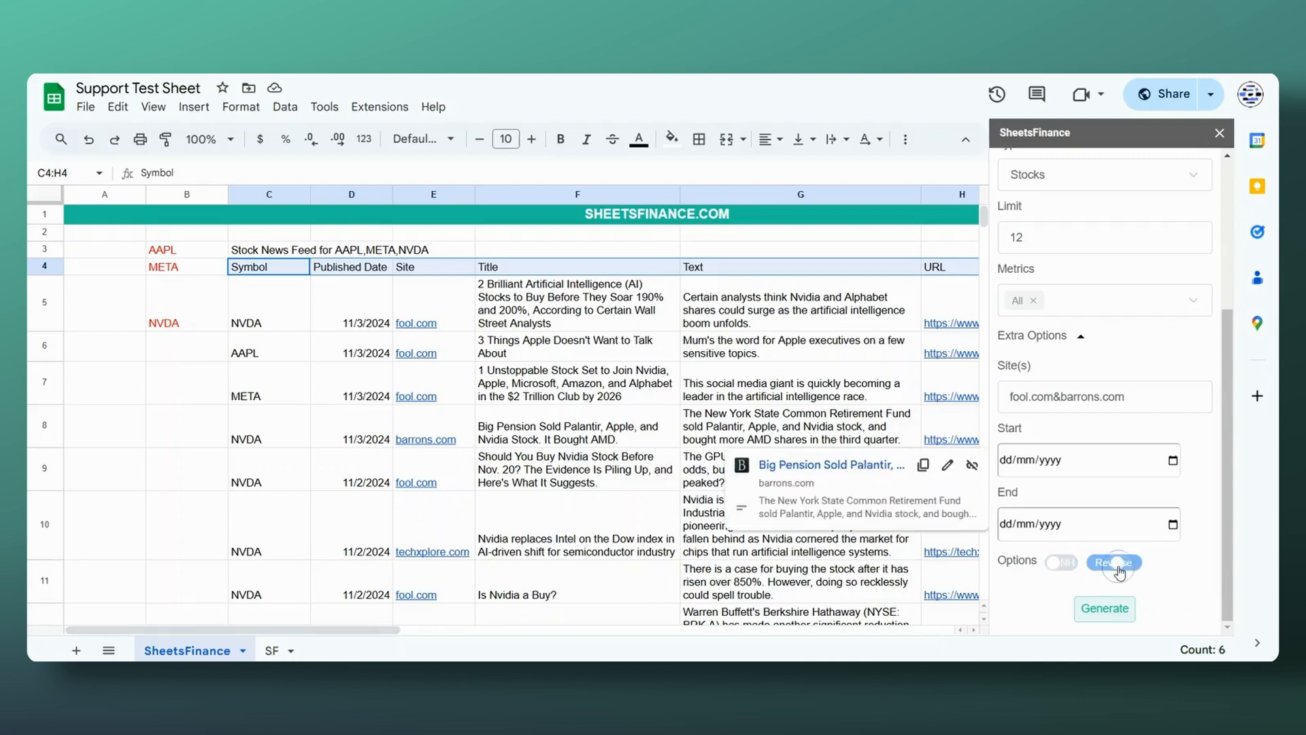
left_click(1119, 570)
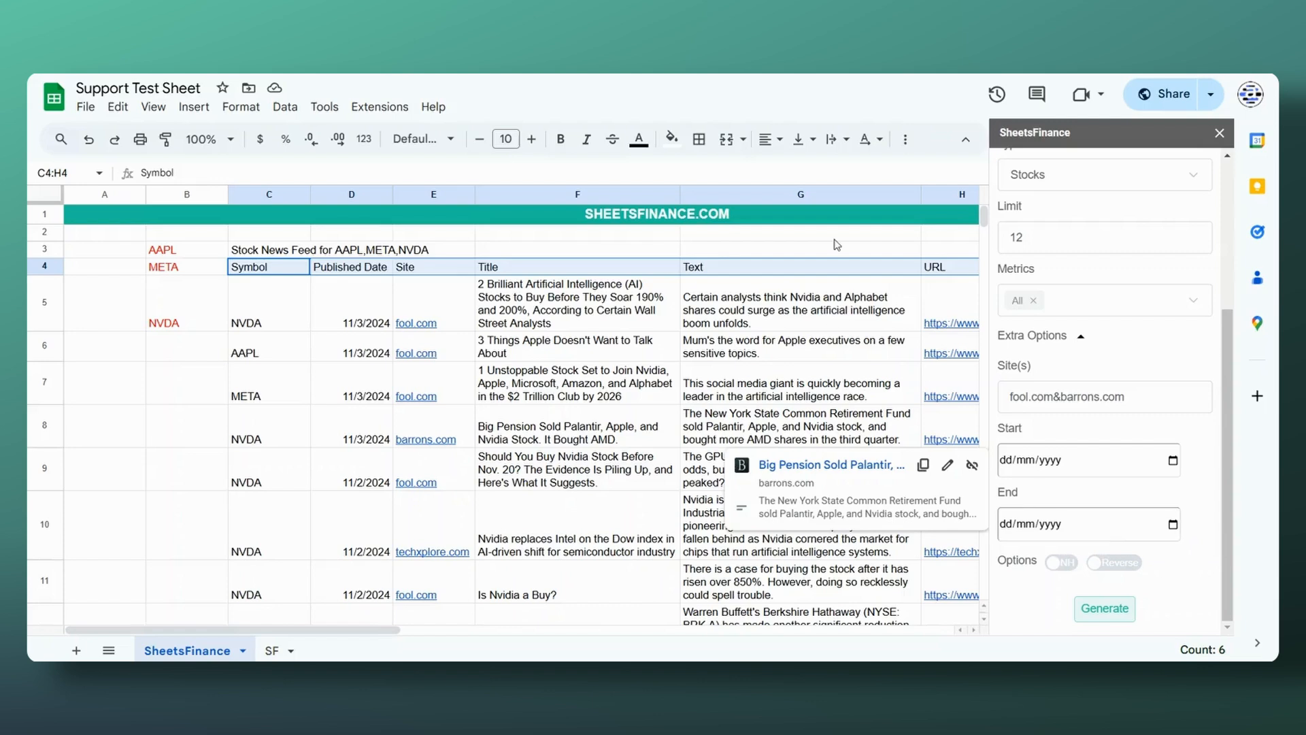
Generate the SF_NEWS function with the fool.com and barrons.com site filter in cell C3.
scroll(1185, 427, "up", 4)
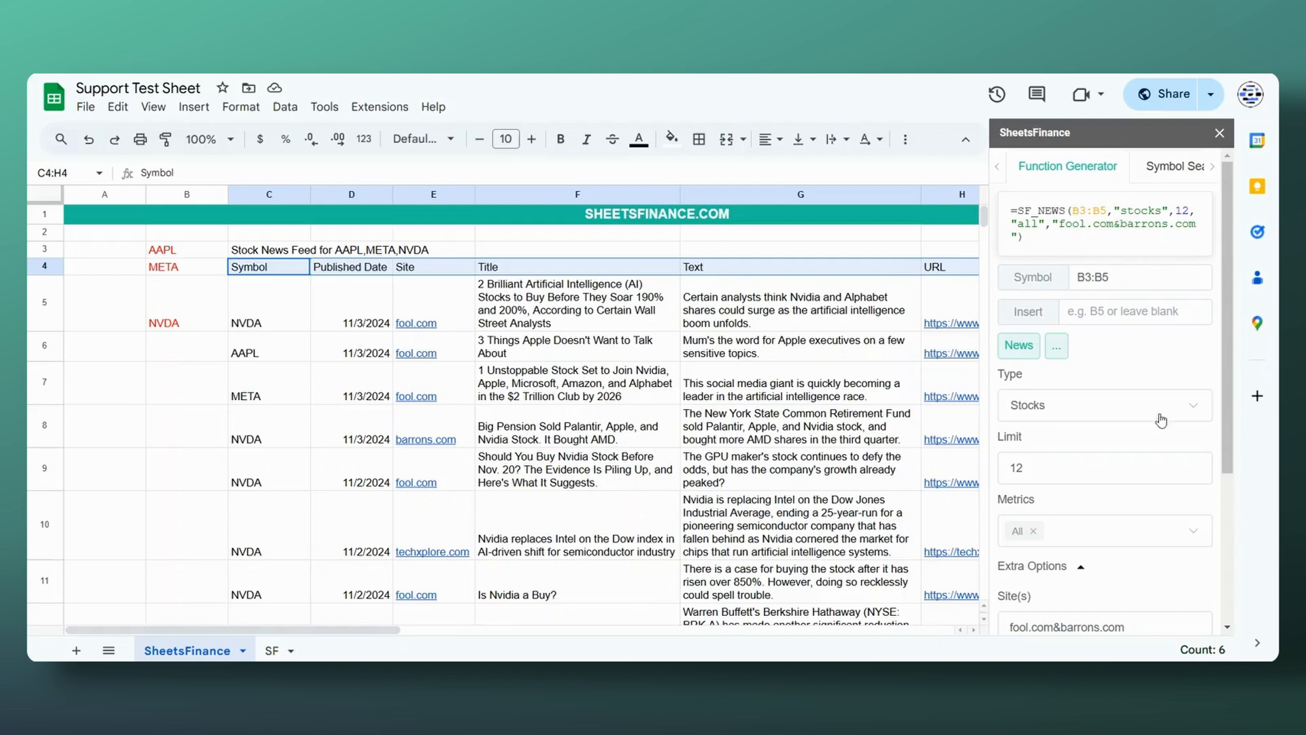
left_click(242, 253)
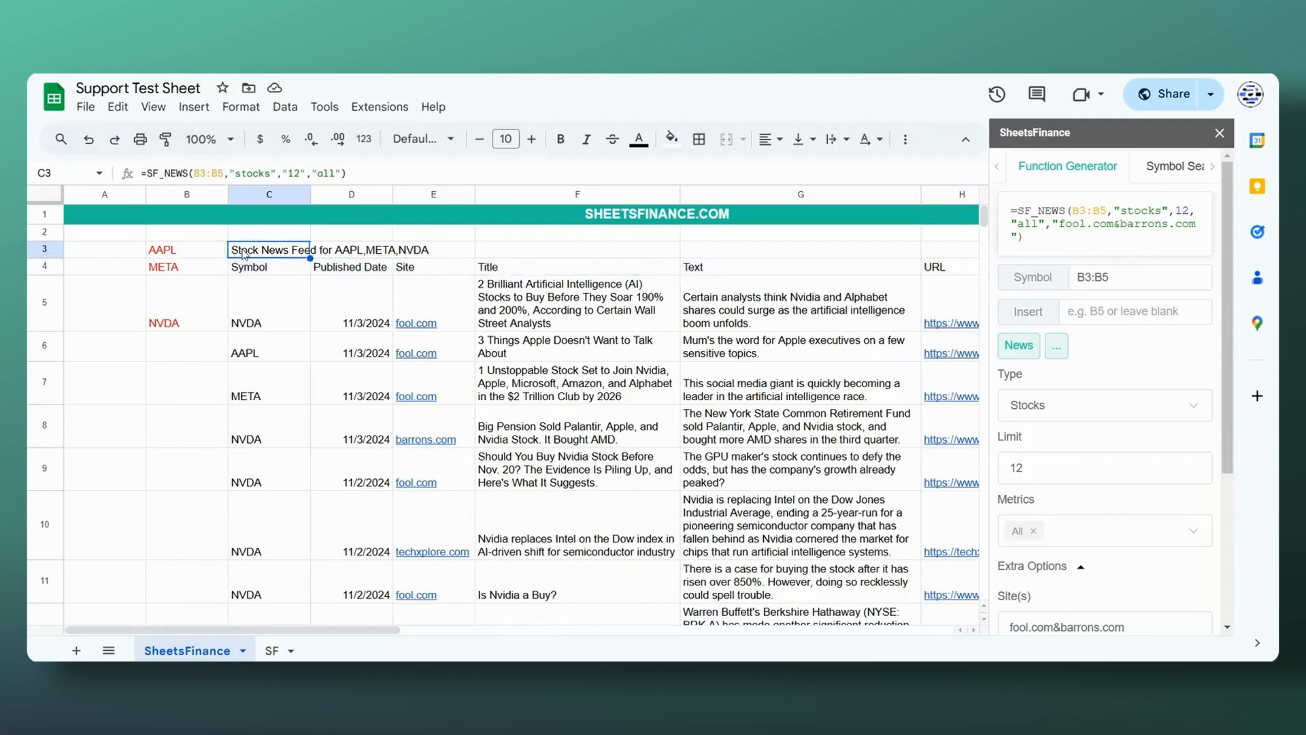
scroll(1096, 482, "down", 3)
left_click(1096, 609)
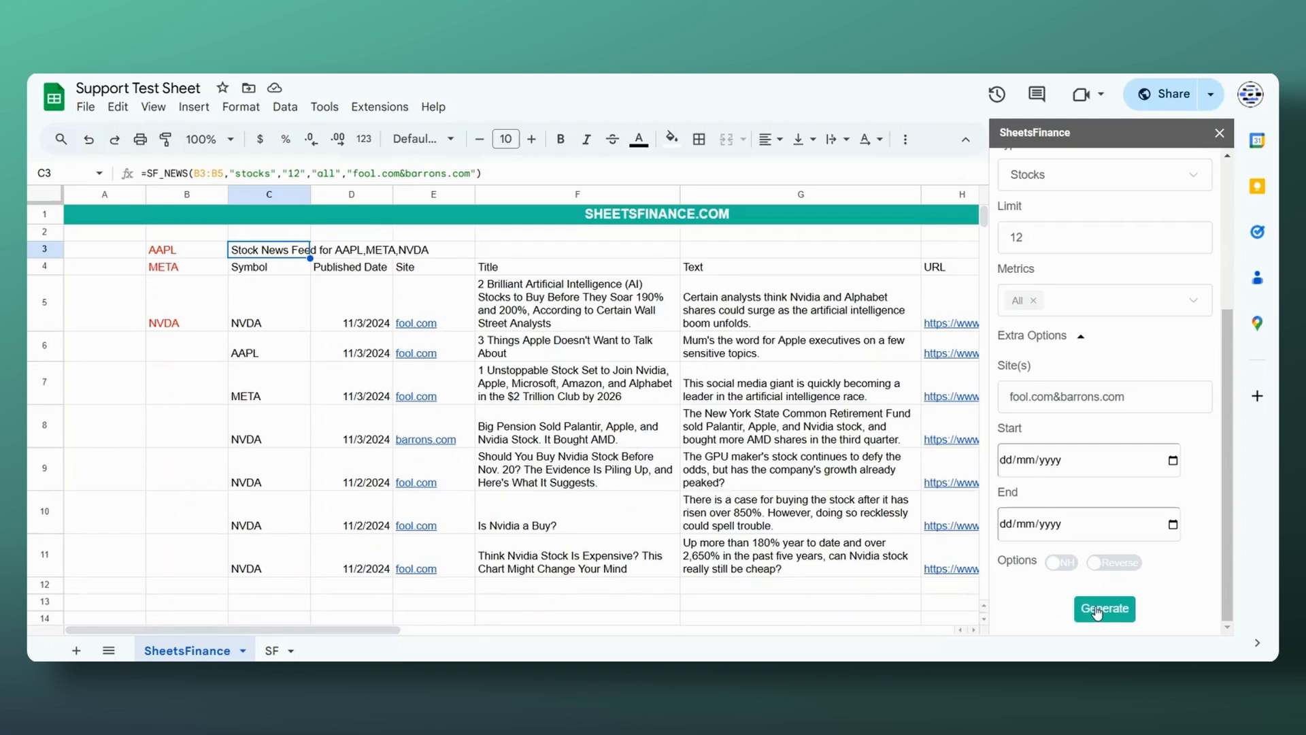
left_click(411, 590)
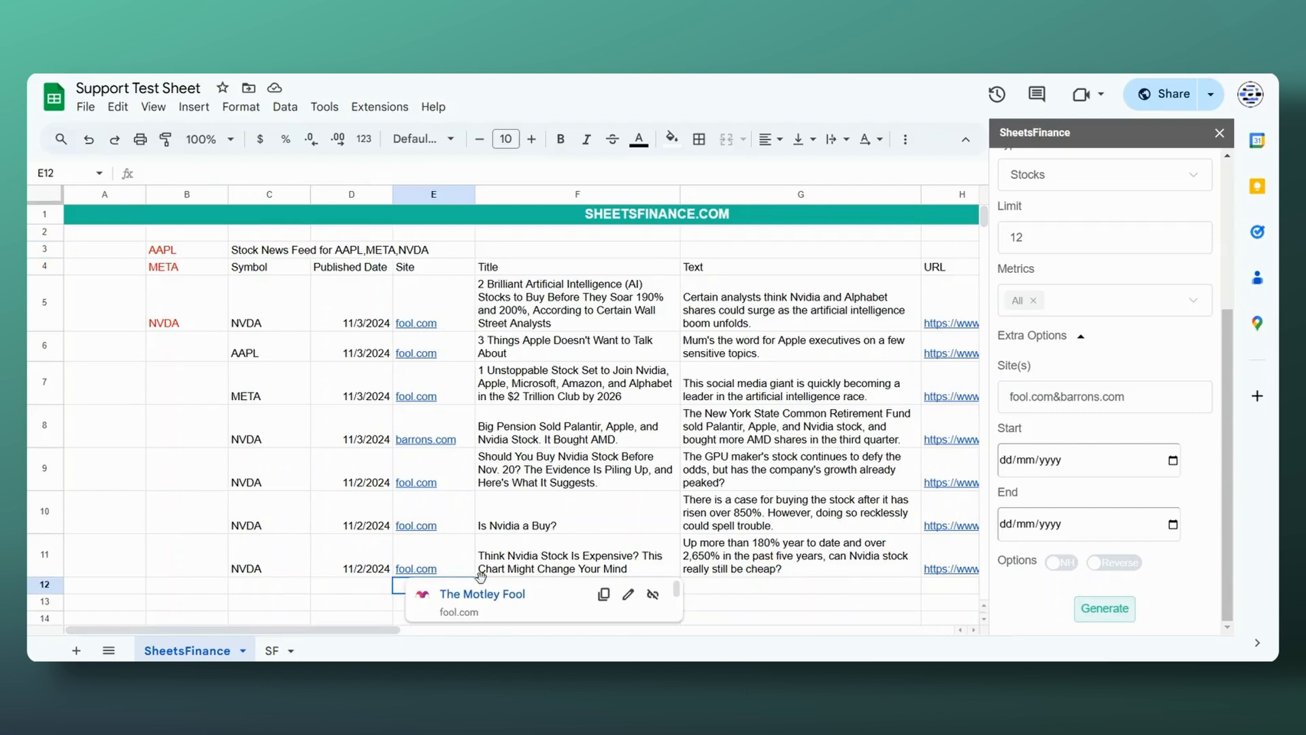
left_click(466, 246)
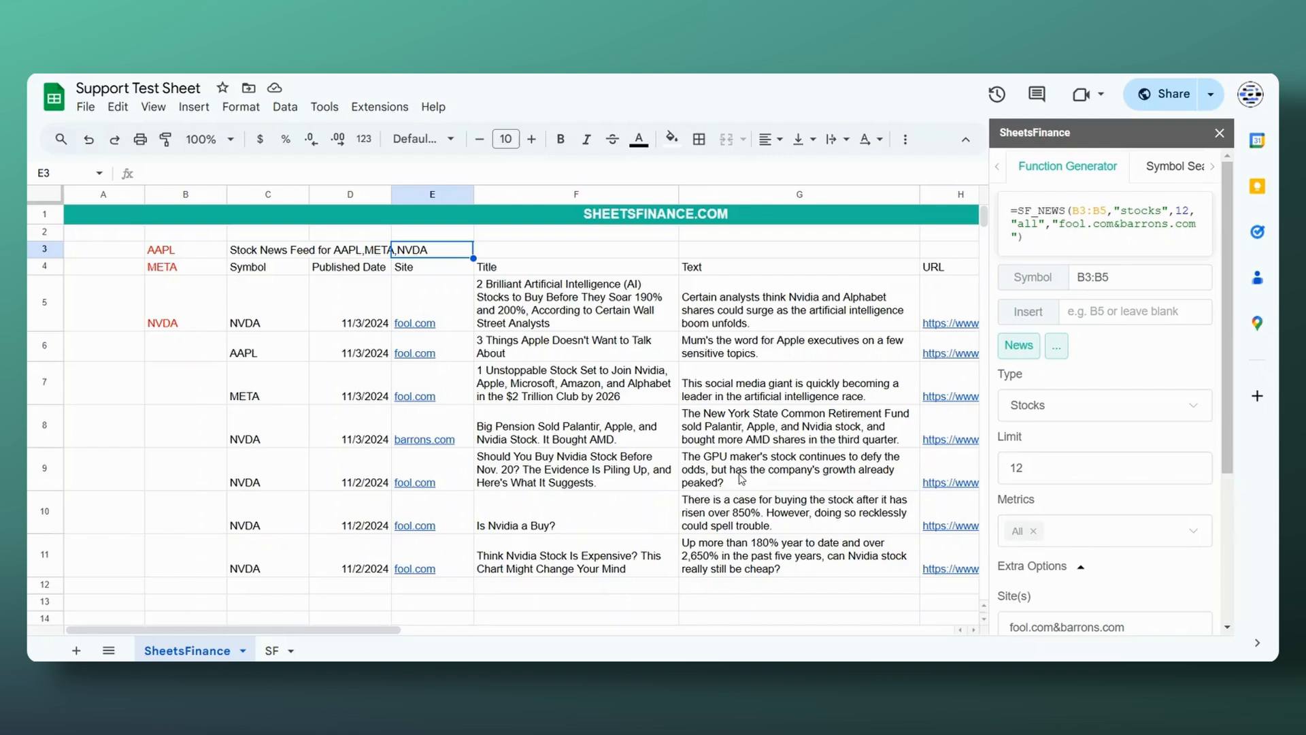
left_click(185, 234)
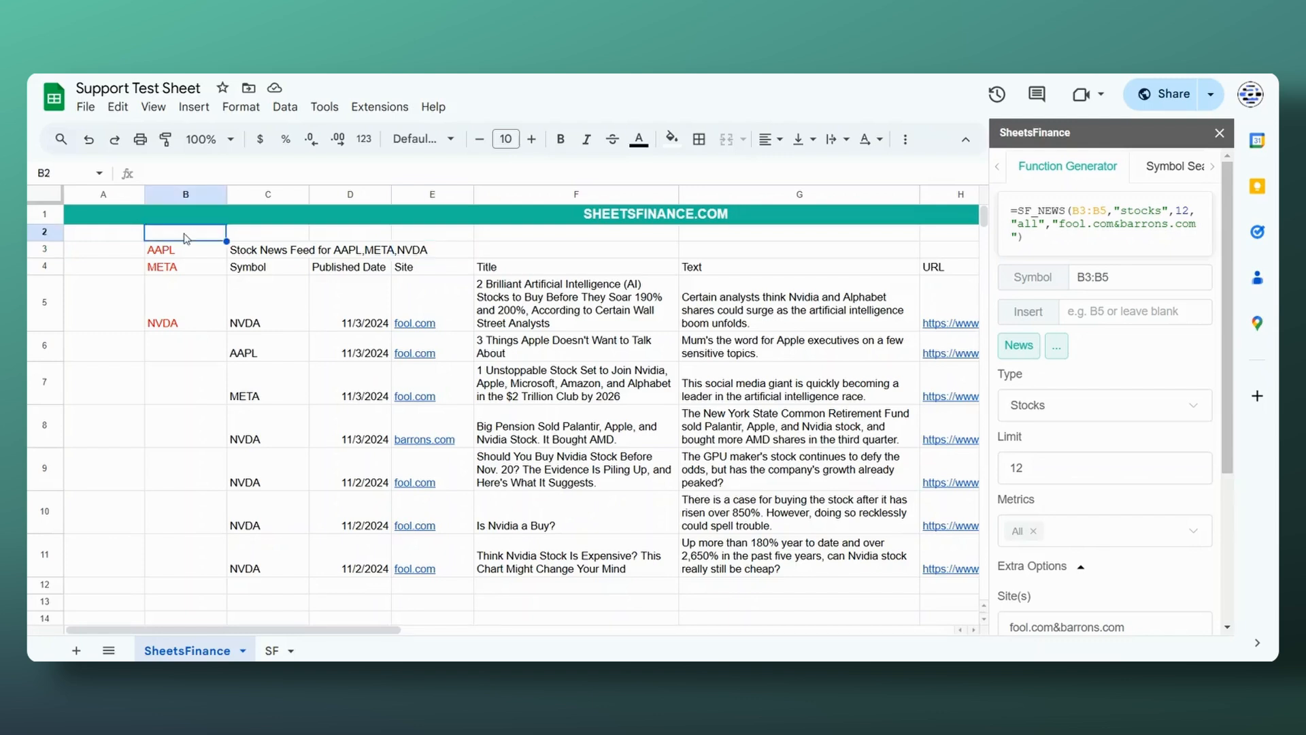